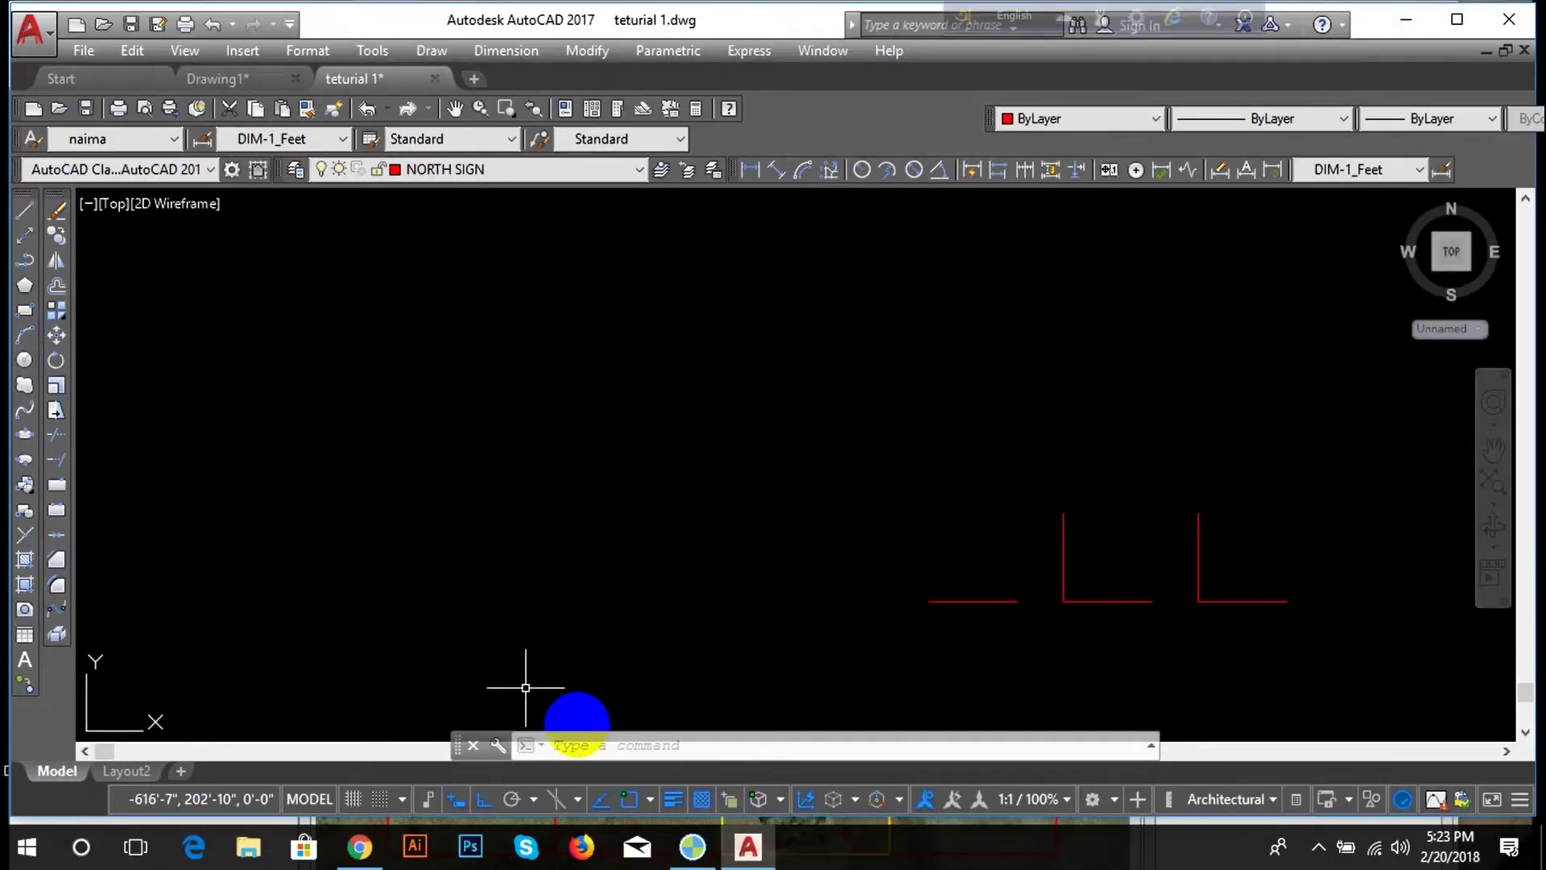
Draw a small three-point arc in the empty area beside the lone horizontal line
click(595, 744)
text(a)
key(Return)
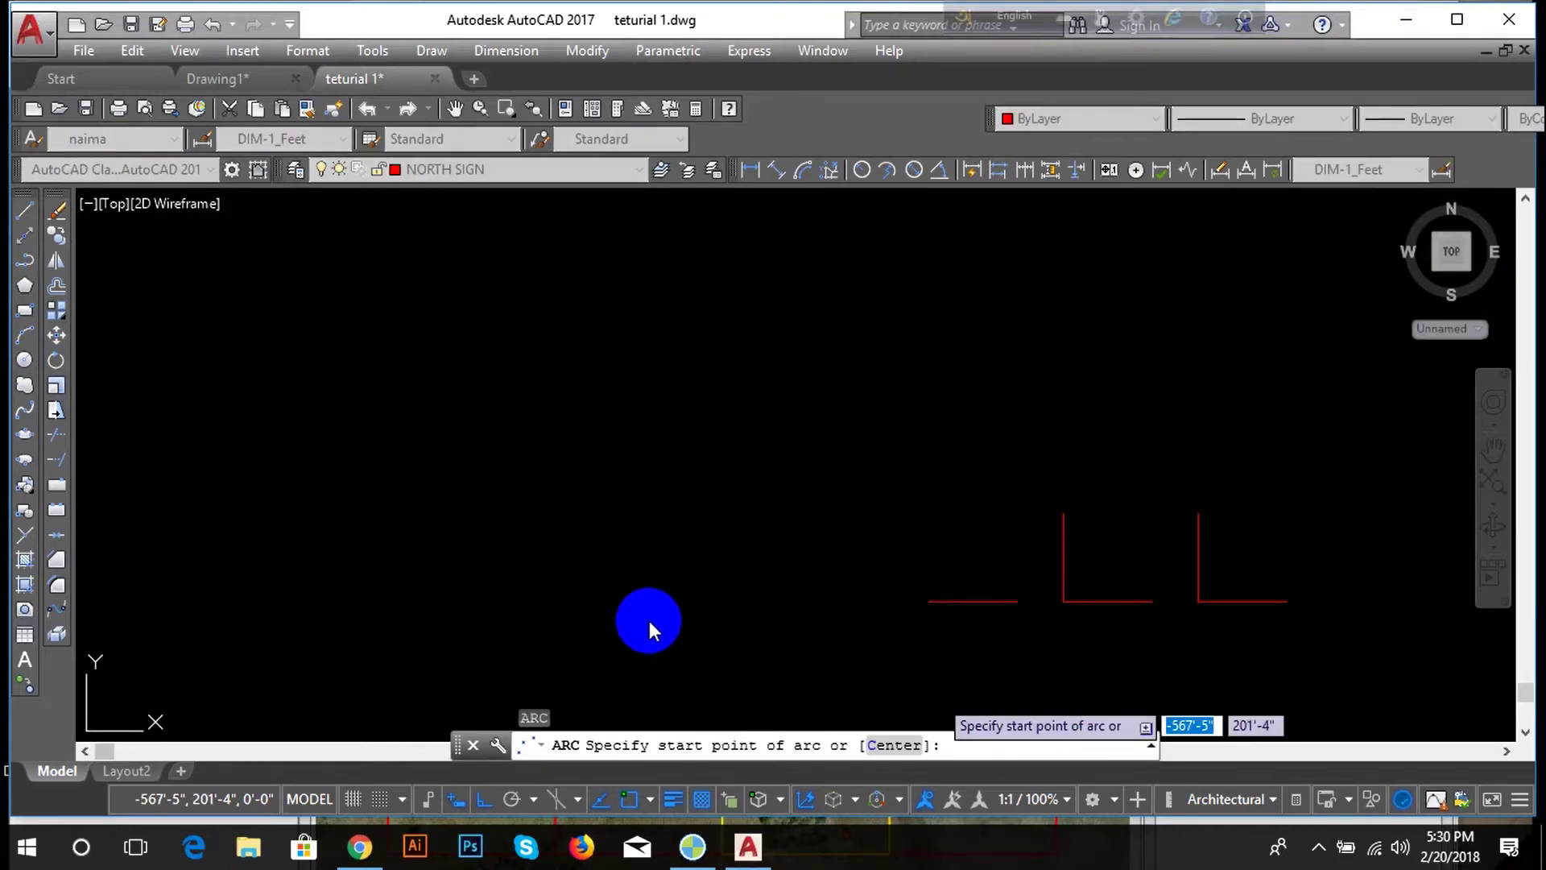
click(640, 616)
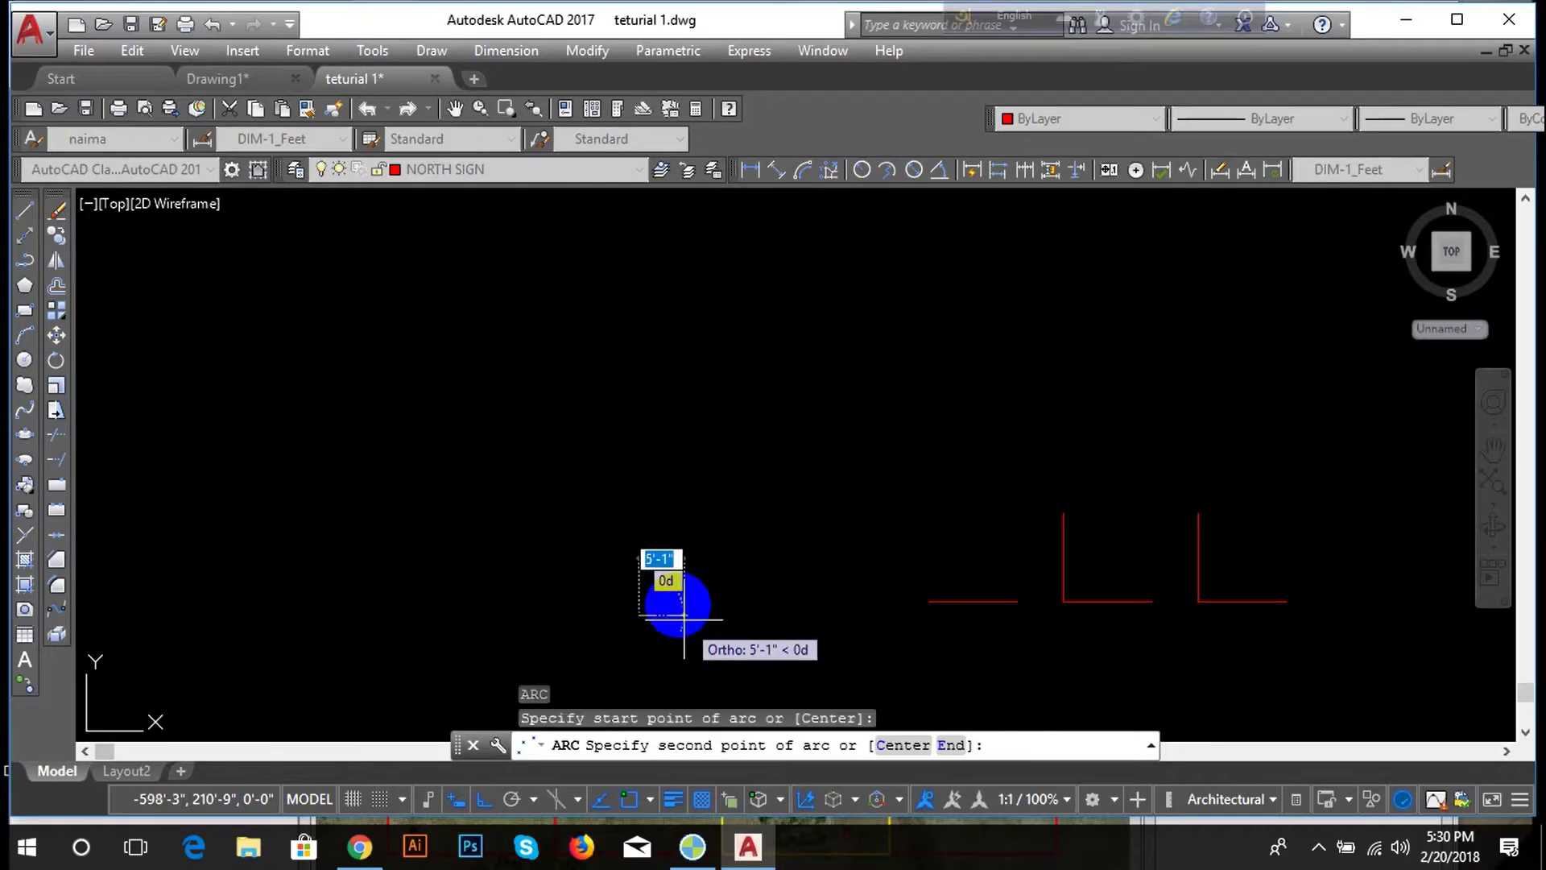
click(679, 597)
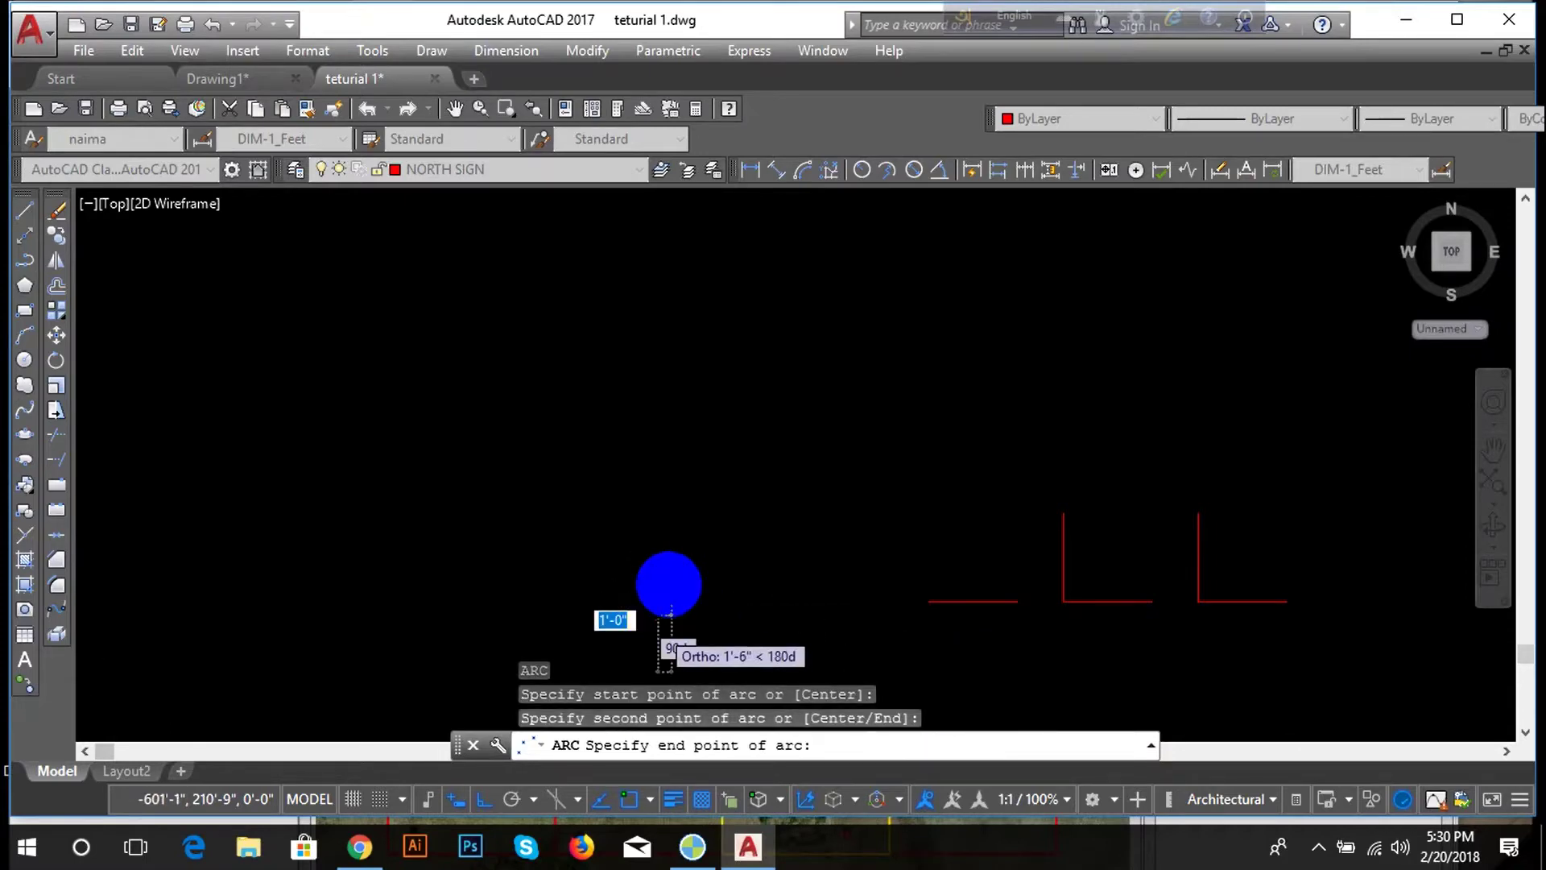
click(691, 586)
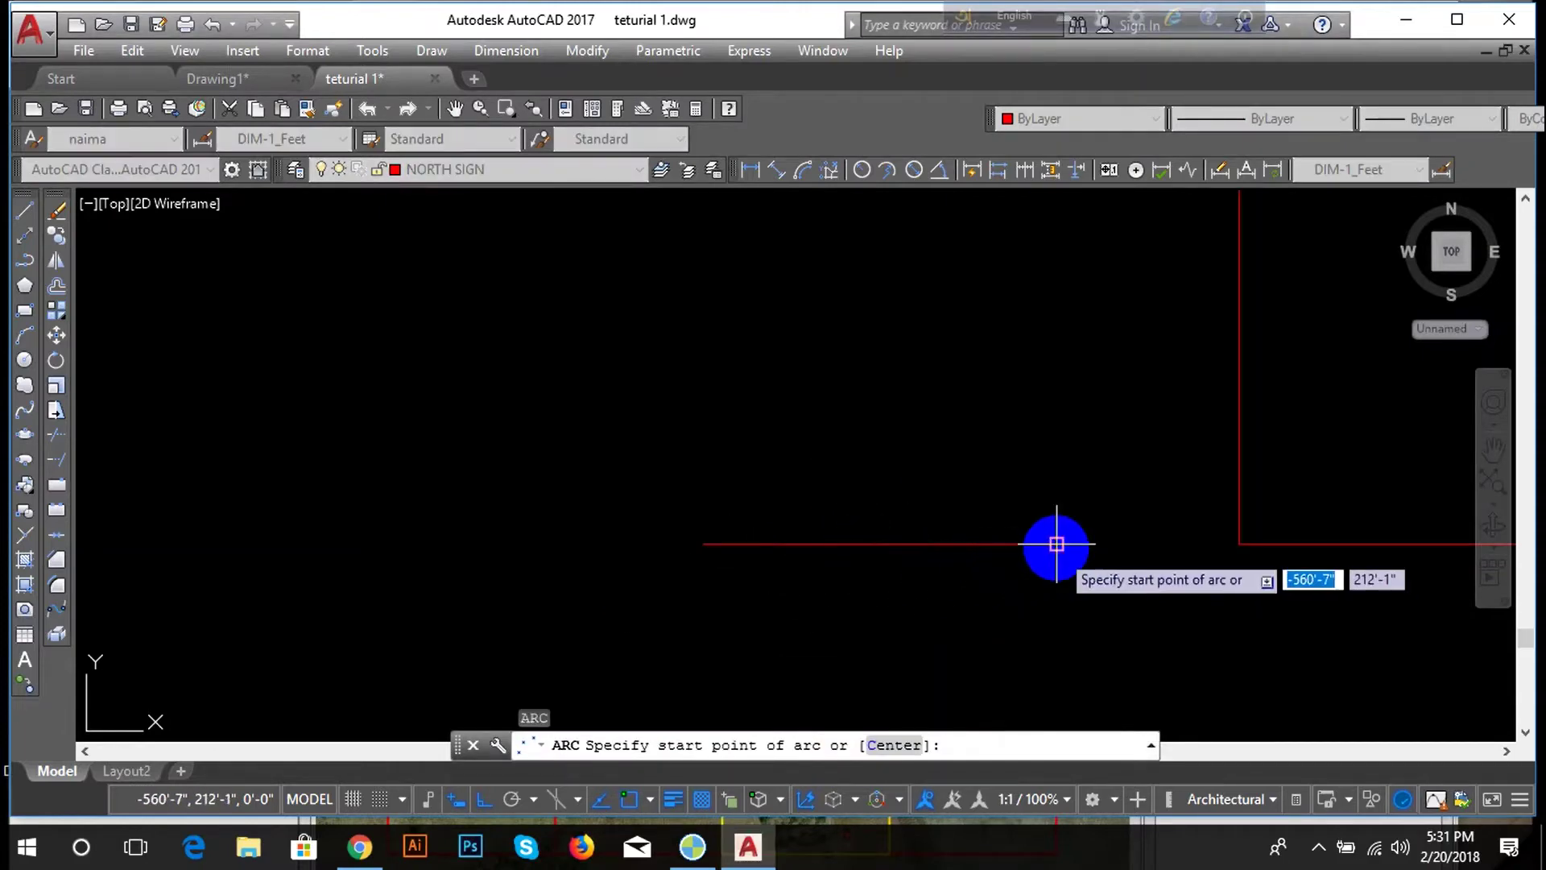
Draw an arc from the right end to the left end of the lone horizontal line with a radius of 6'
click(1054, 544)
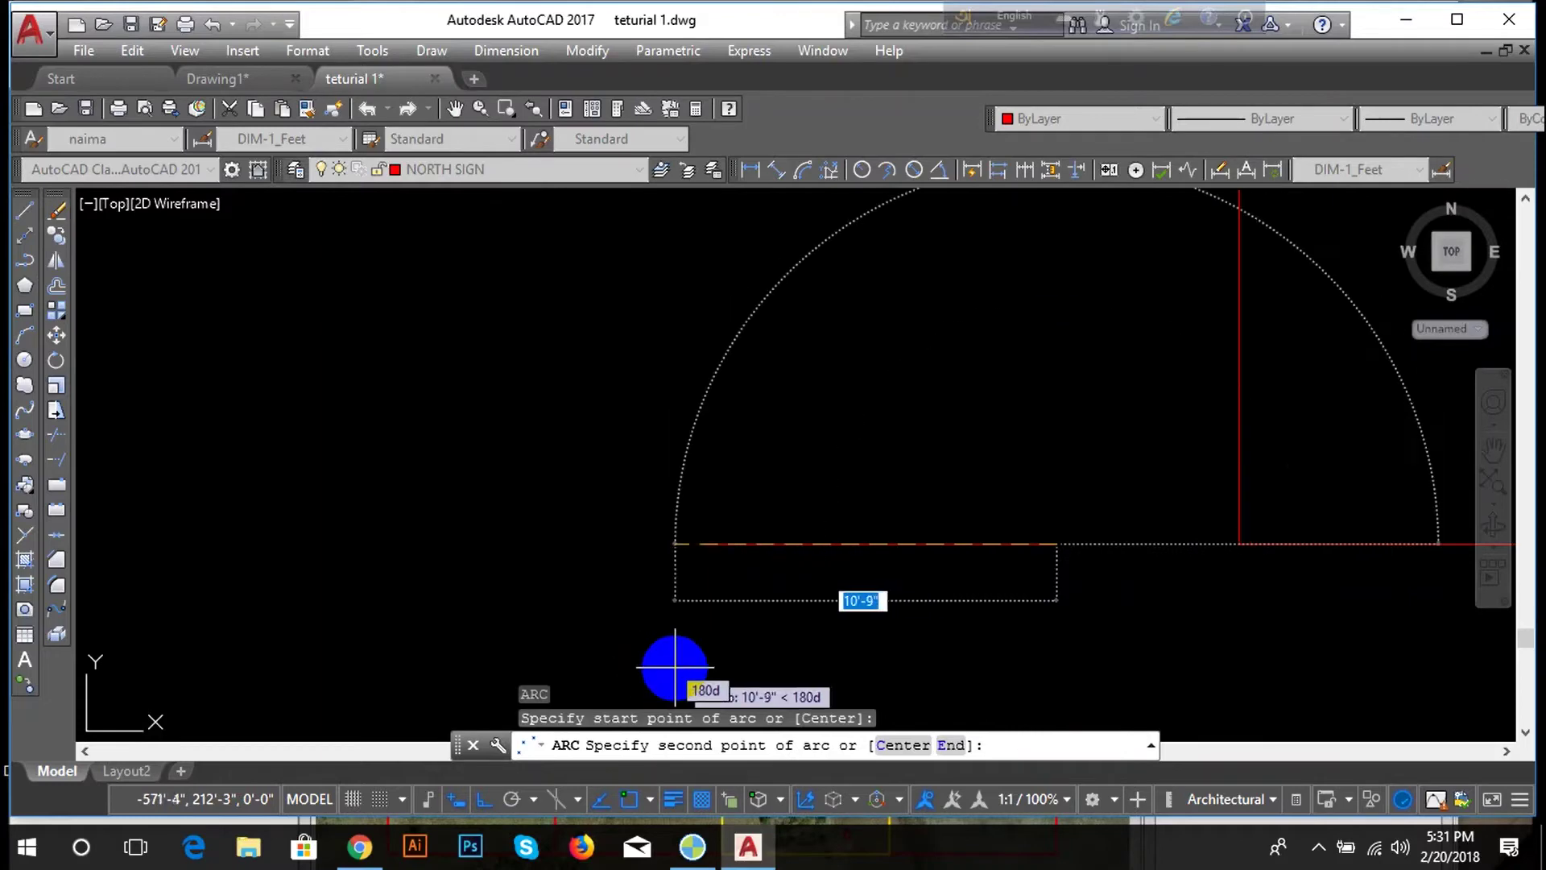
text(e)
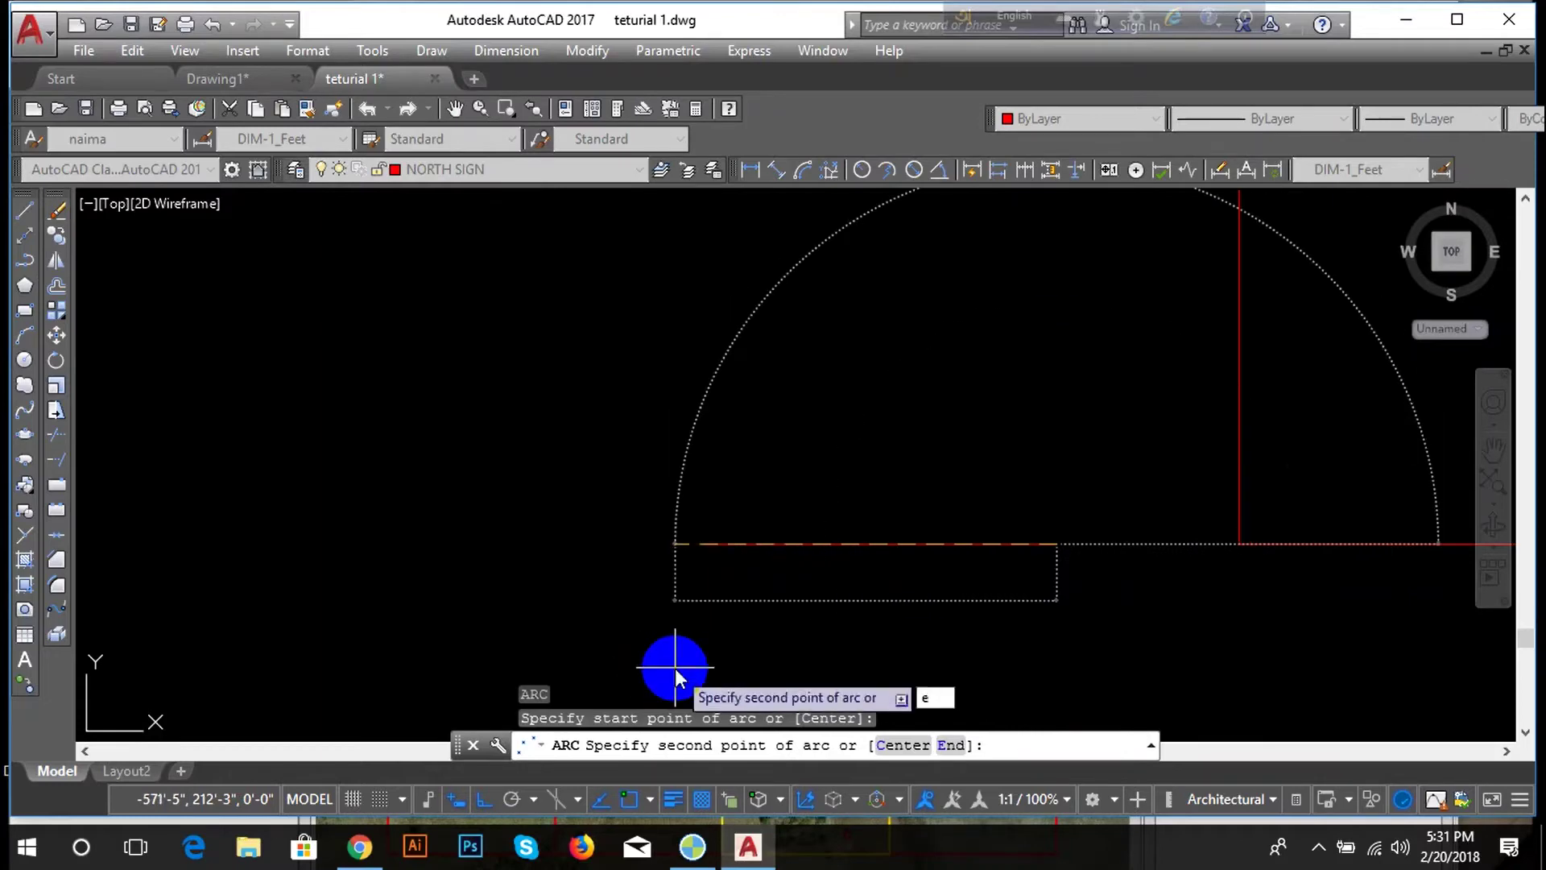
key(Return)
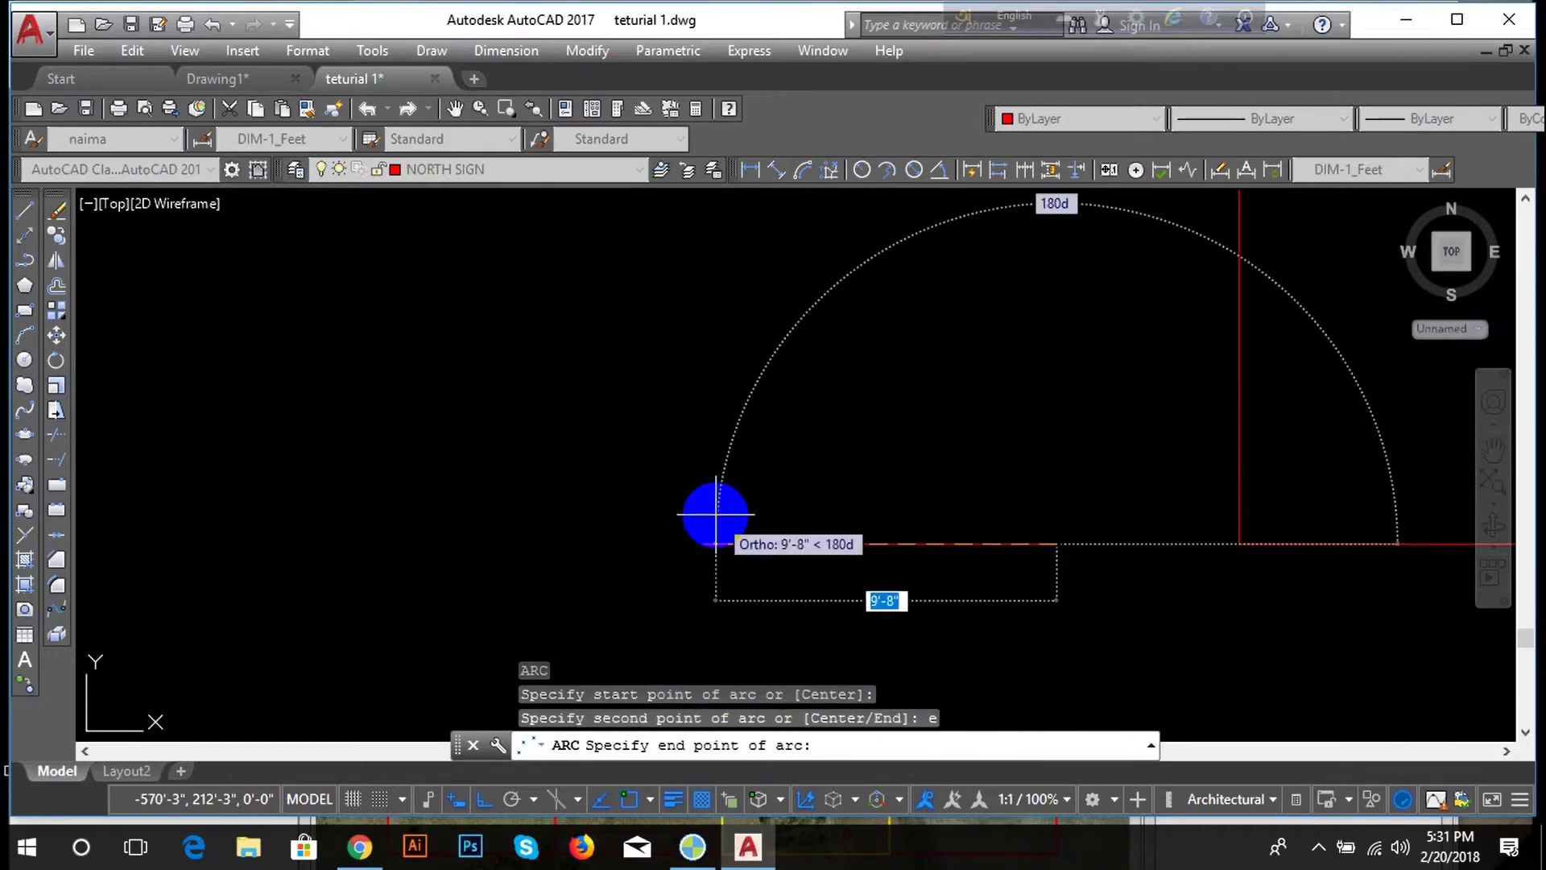
click(703, 542)
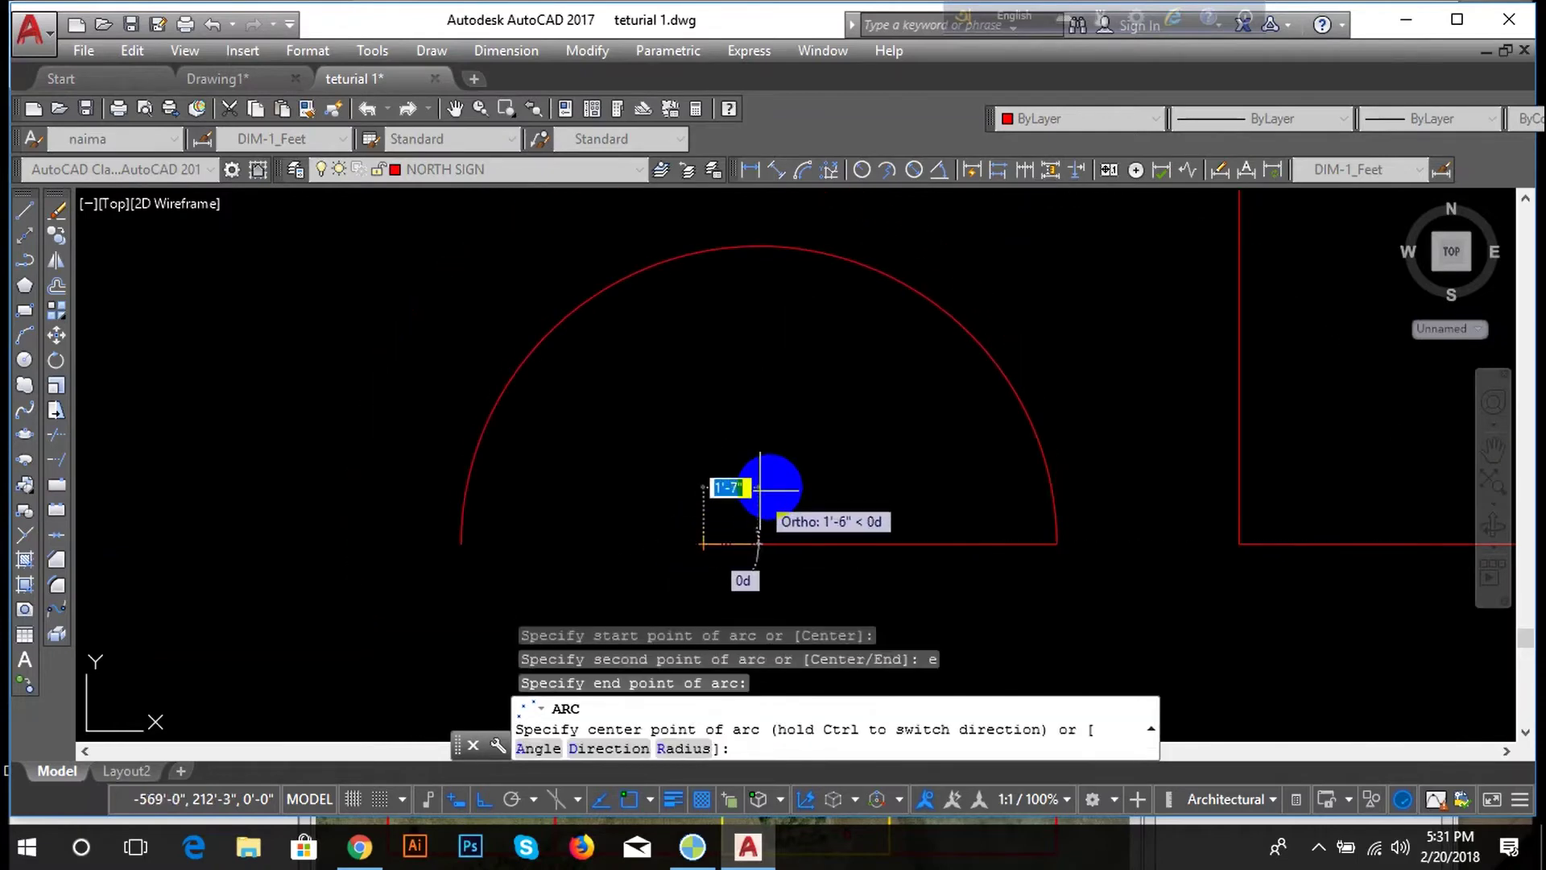
text(r)
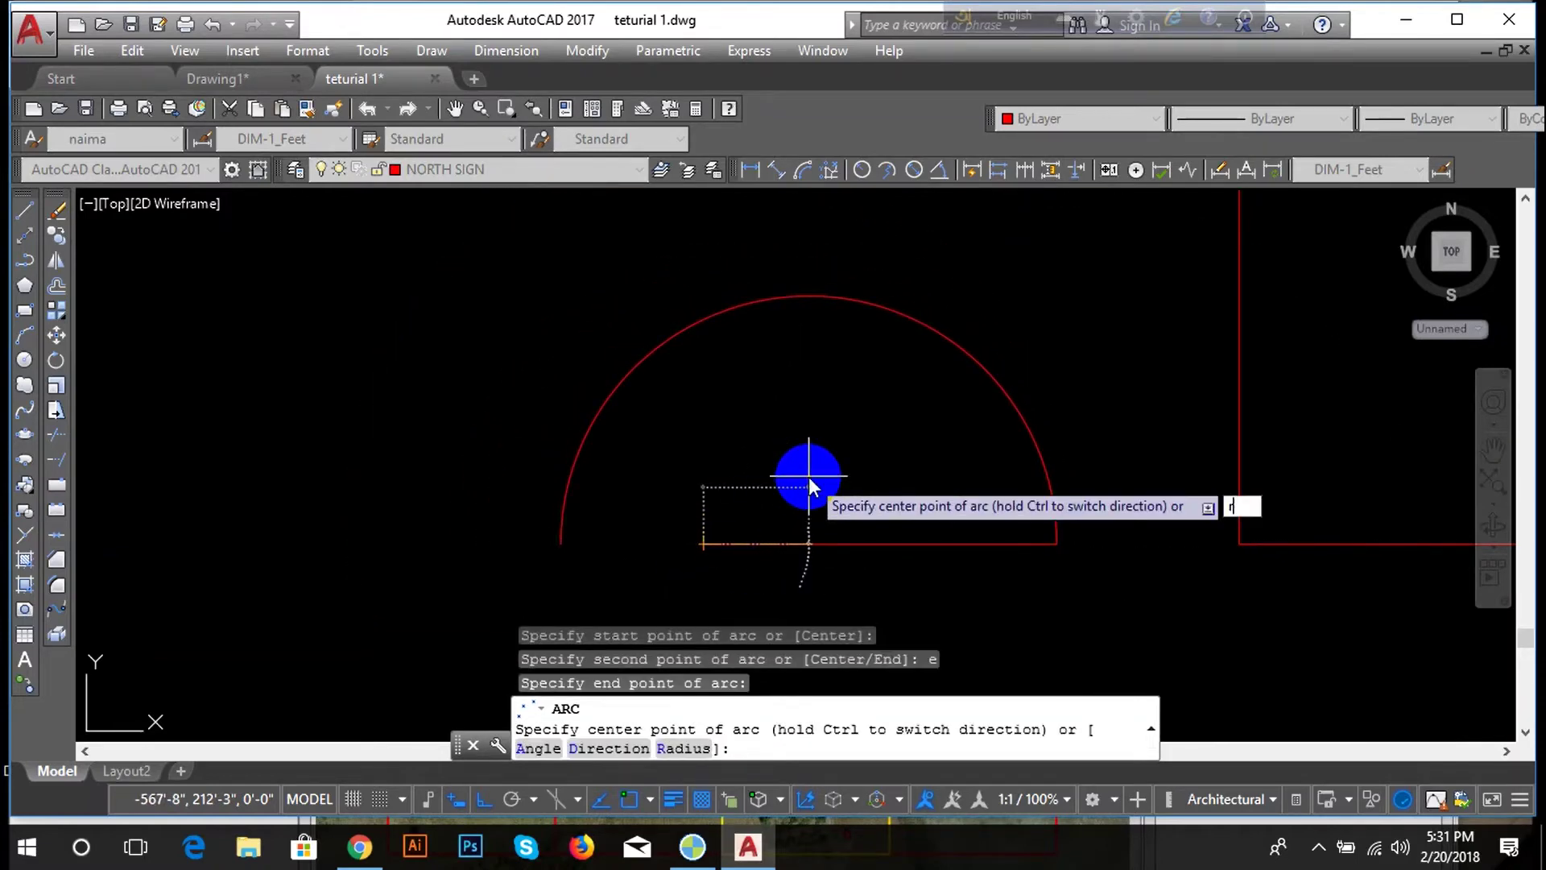
key(Return)
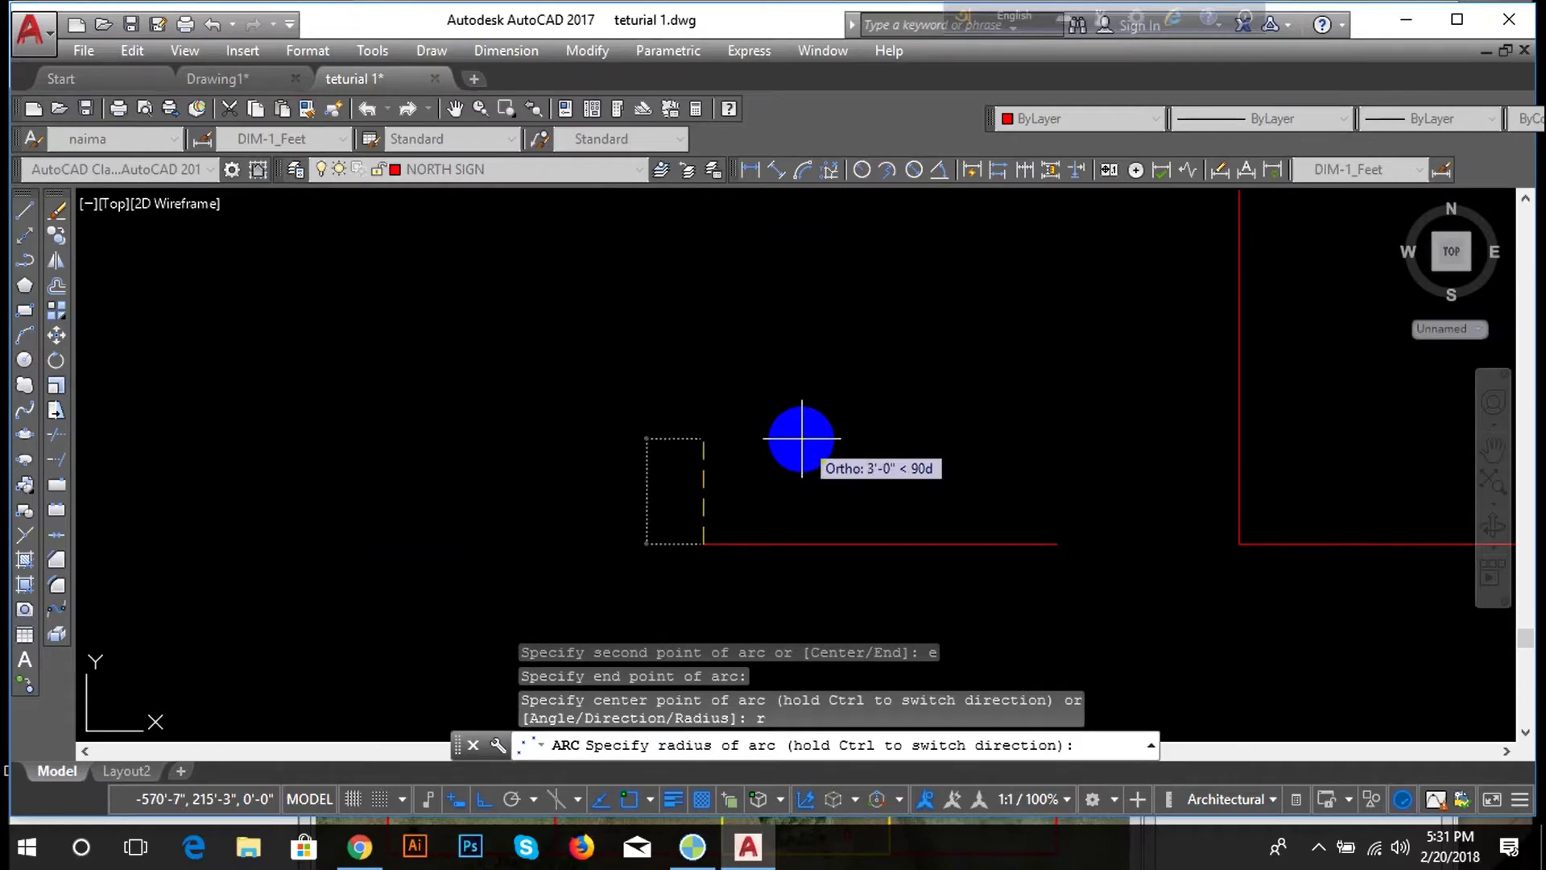
text(6')
key(Return)
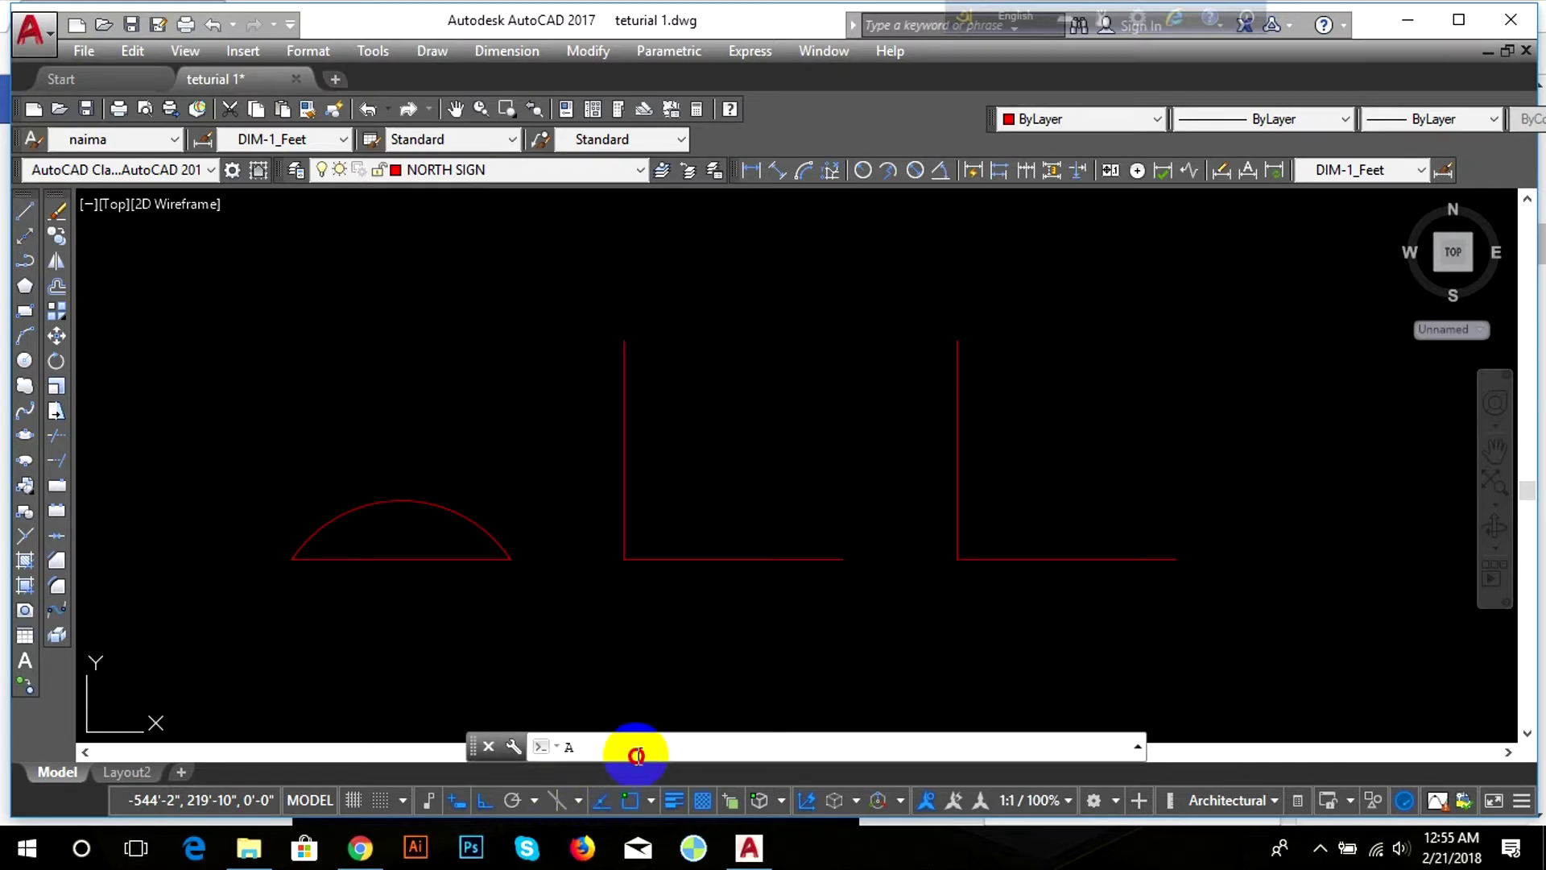
Draw an arc from the right end of the middle L-shape's base, centred on its corner, with an included angle of 90 degrees
key(Return)
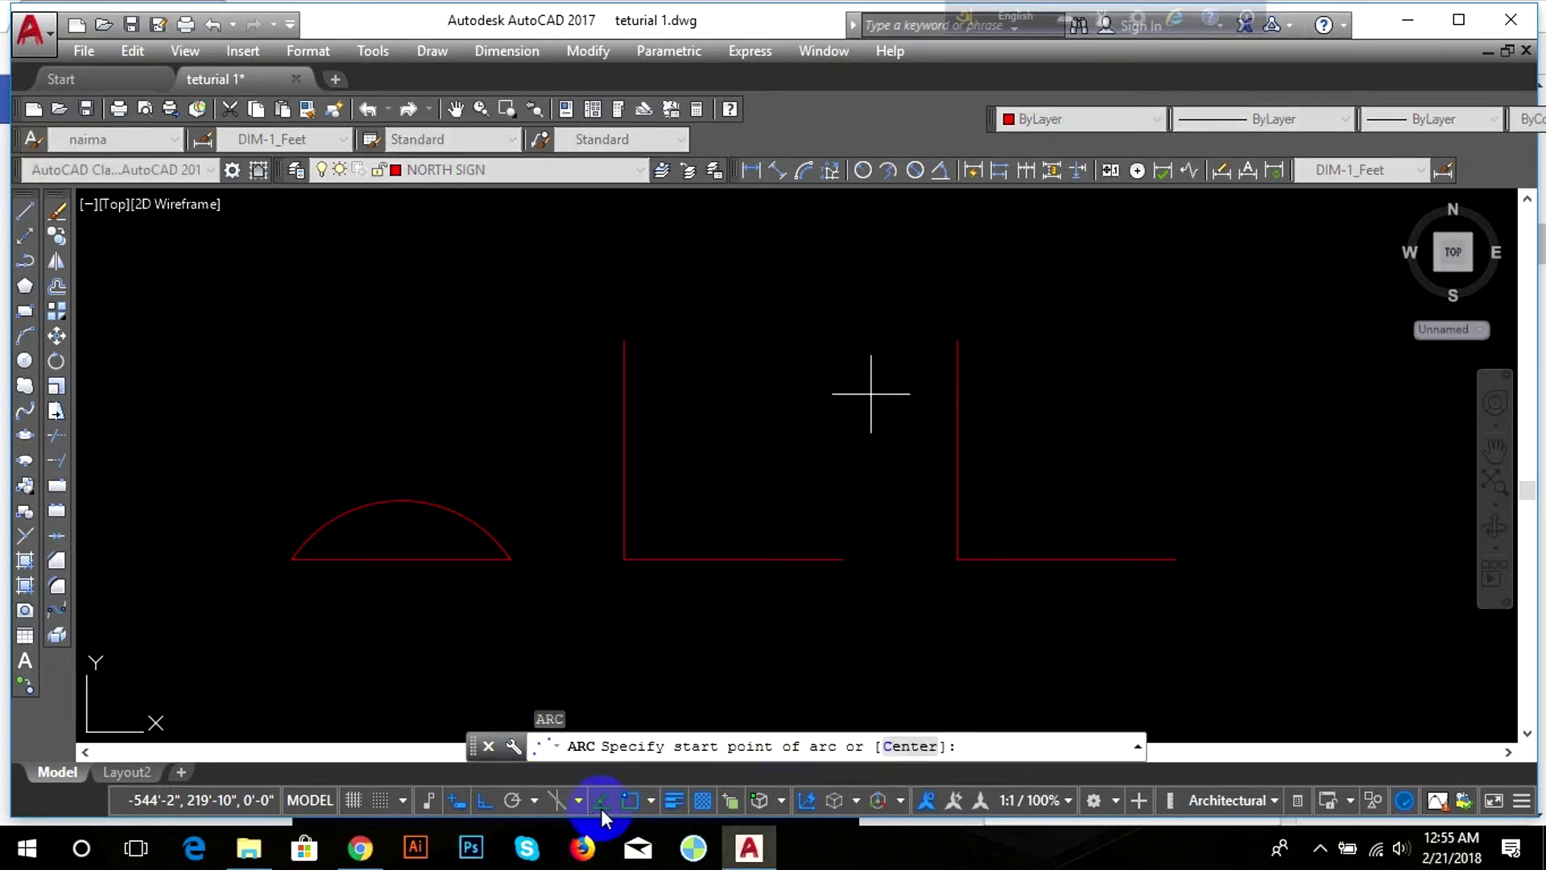
click(843, 558)
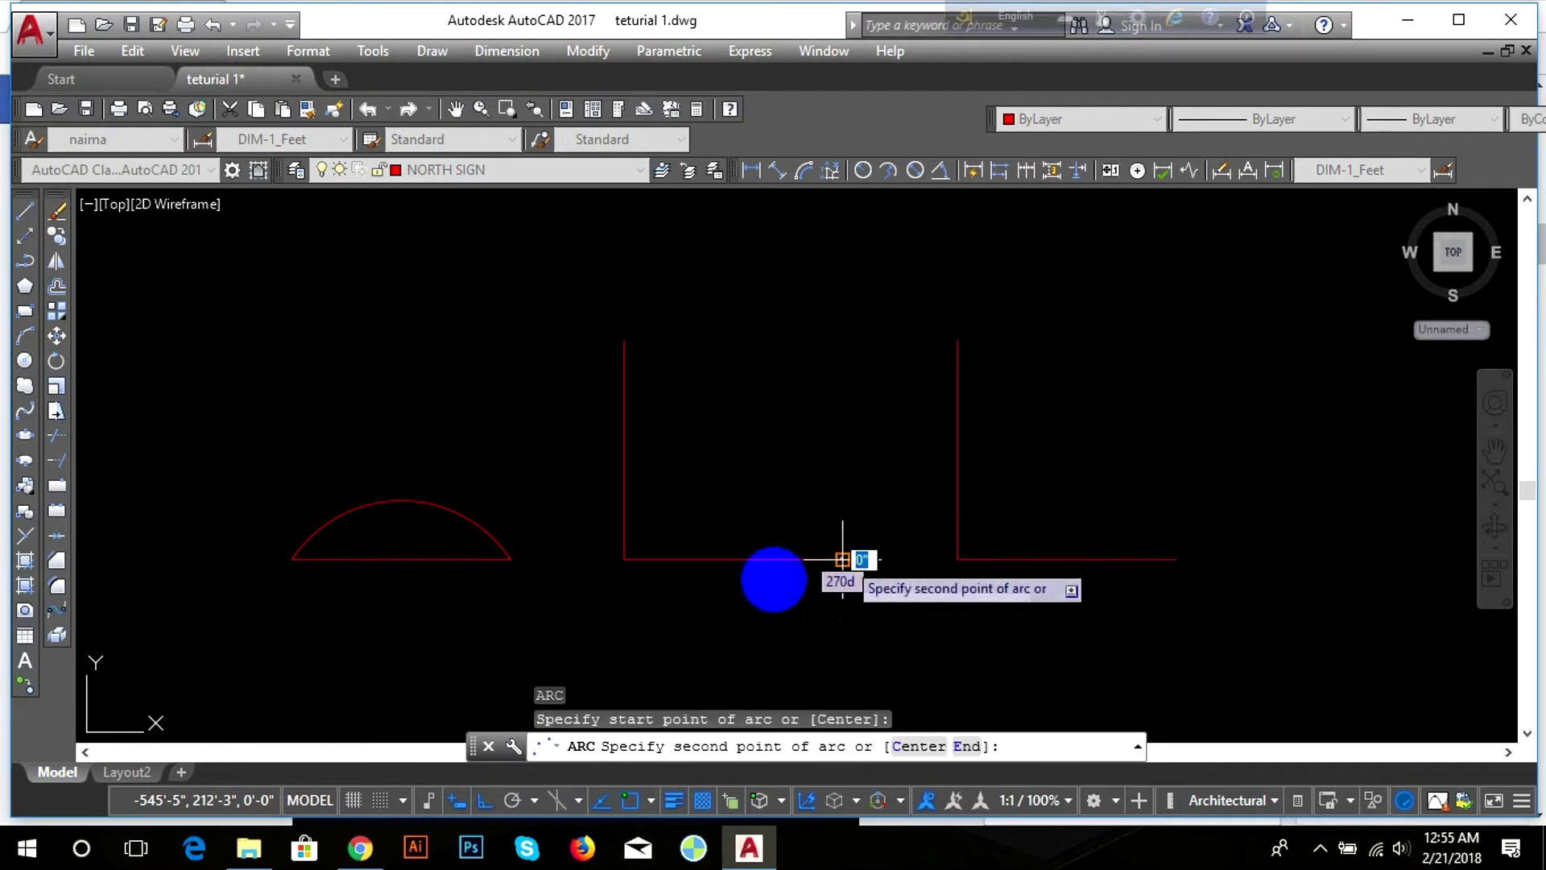
text(c)
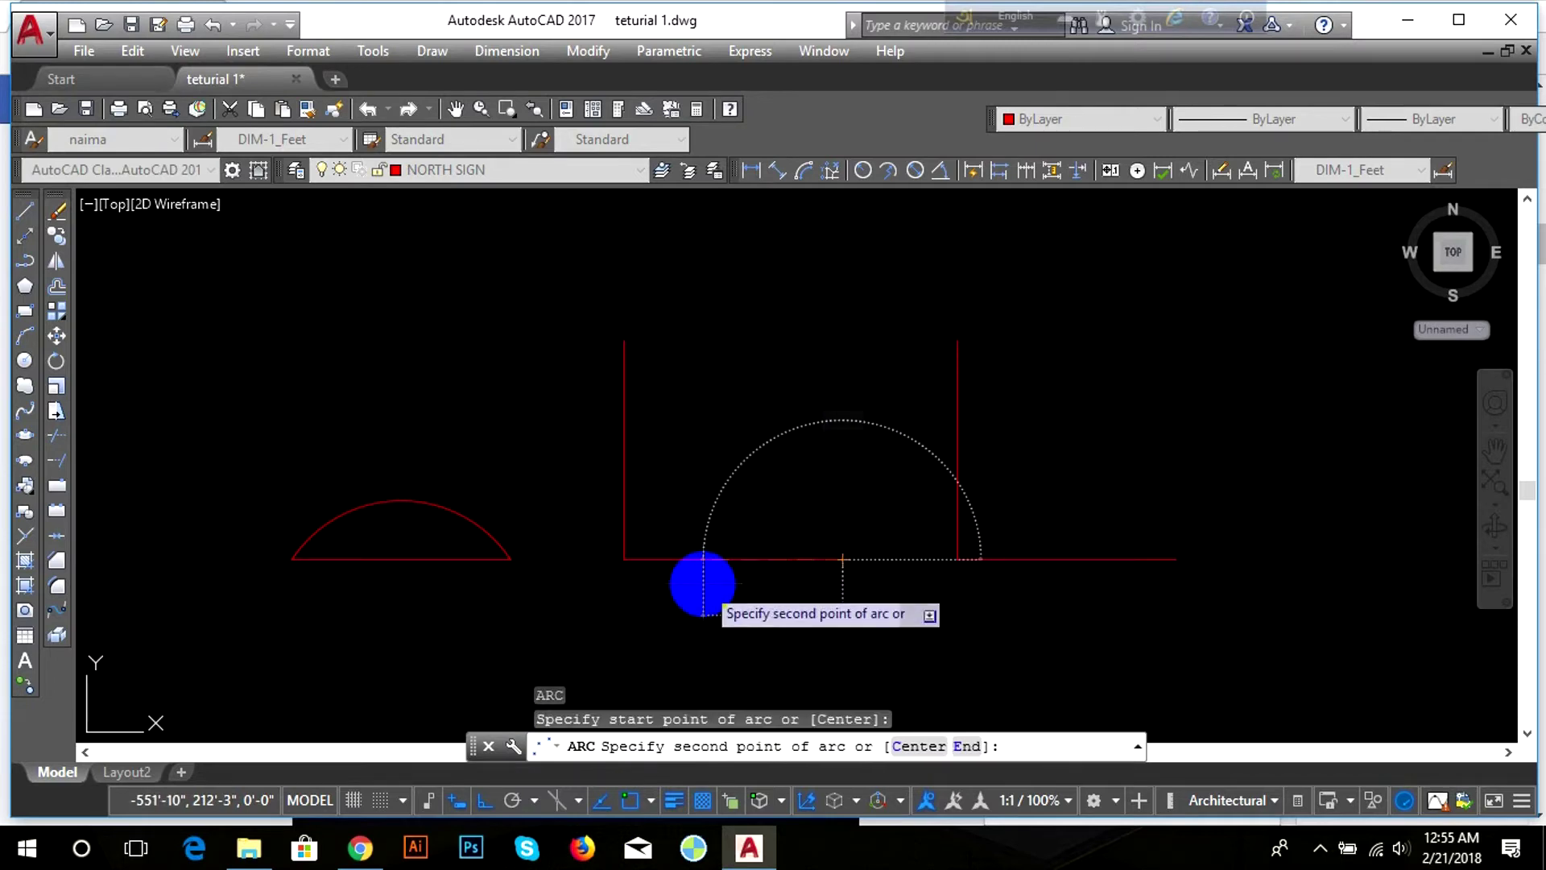
key(Return)
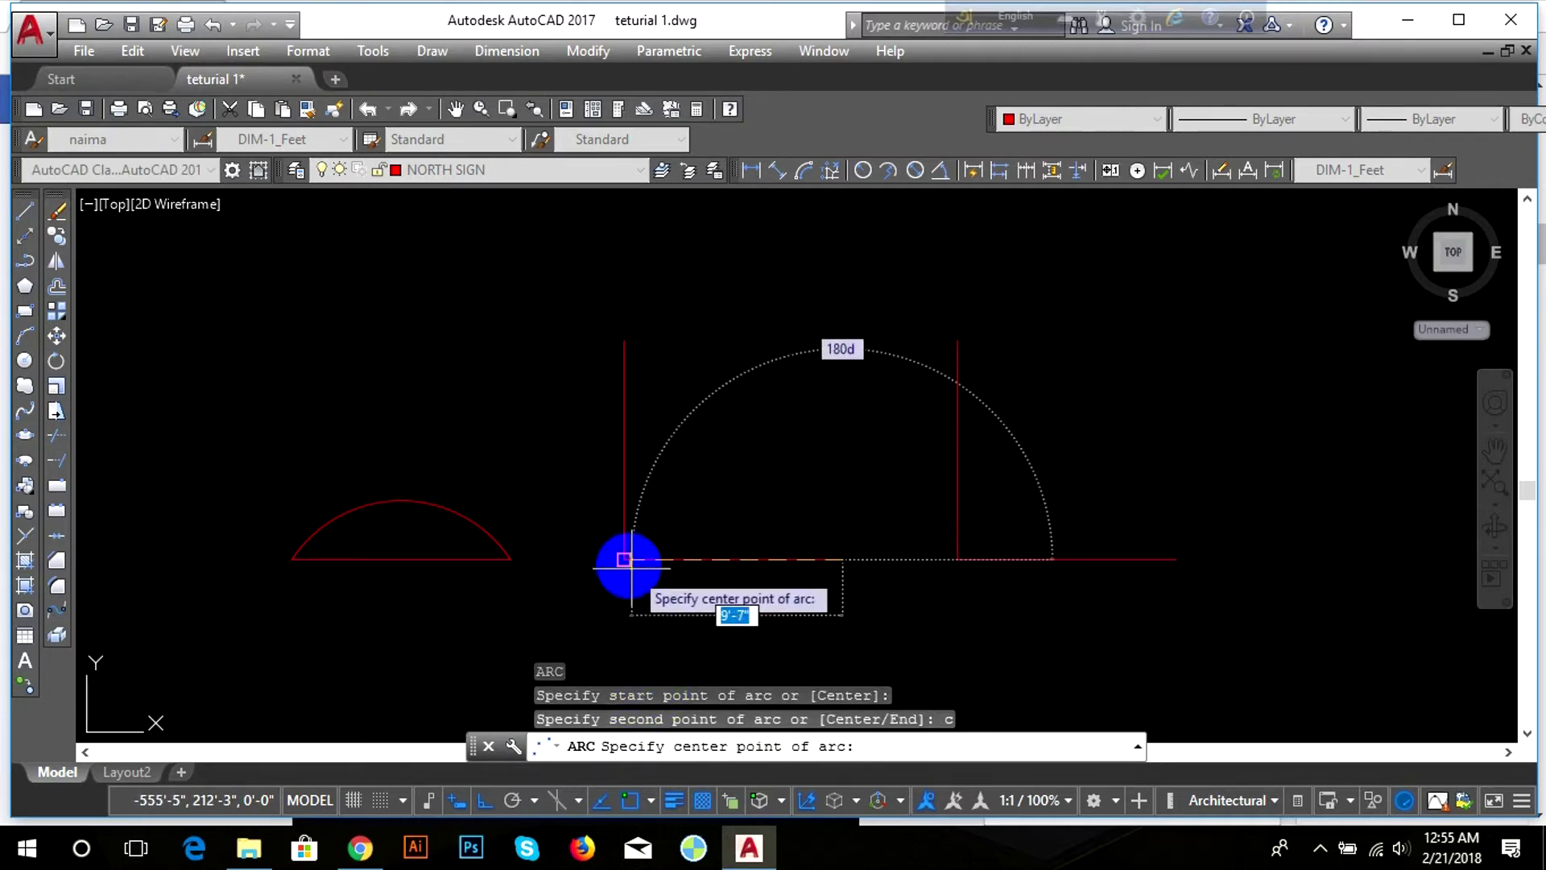
click(624, 558)
text(a)
key(Return)
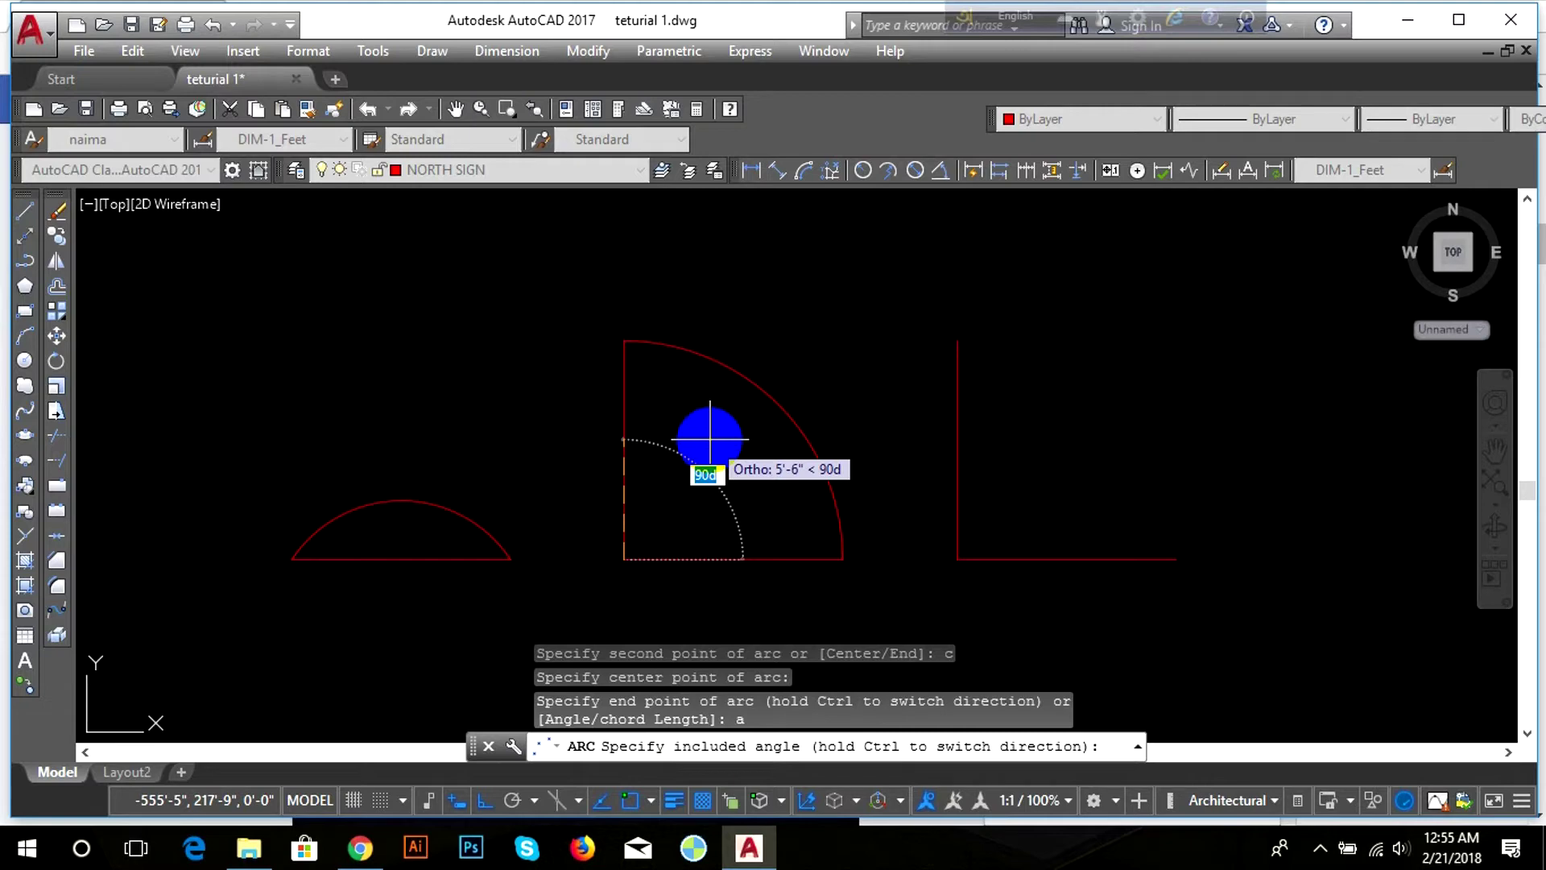
text(90)
key(Return)
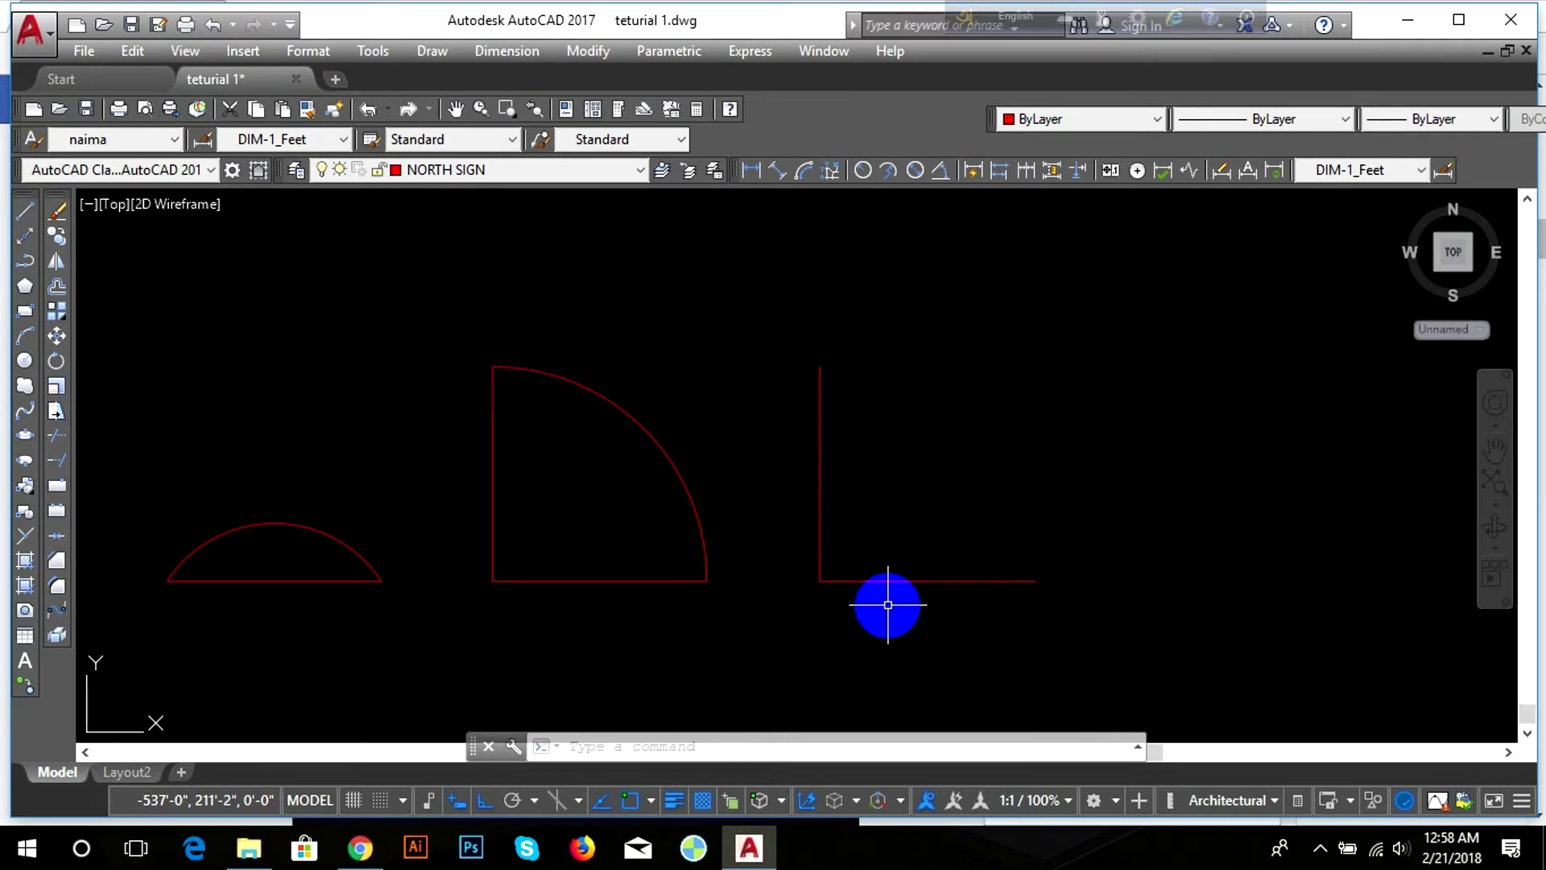
Draw an arc from the right end of the last L-shape's base, centred on its corner, with a chord length of 10'
click(805, 737)
text(a)
key(Return)
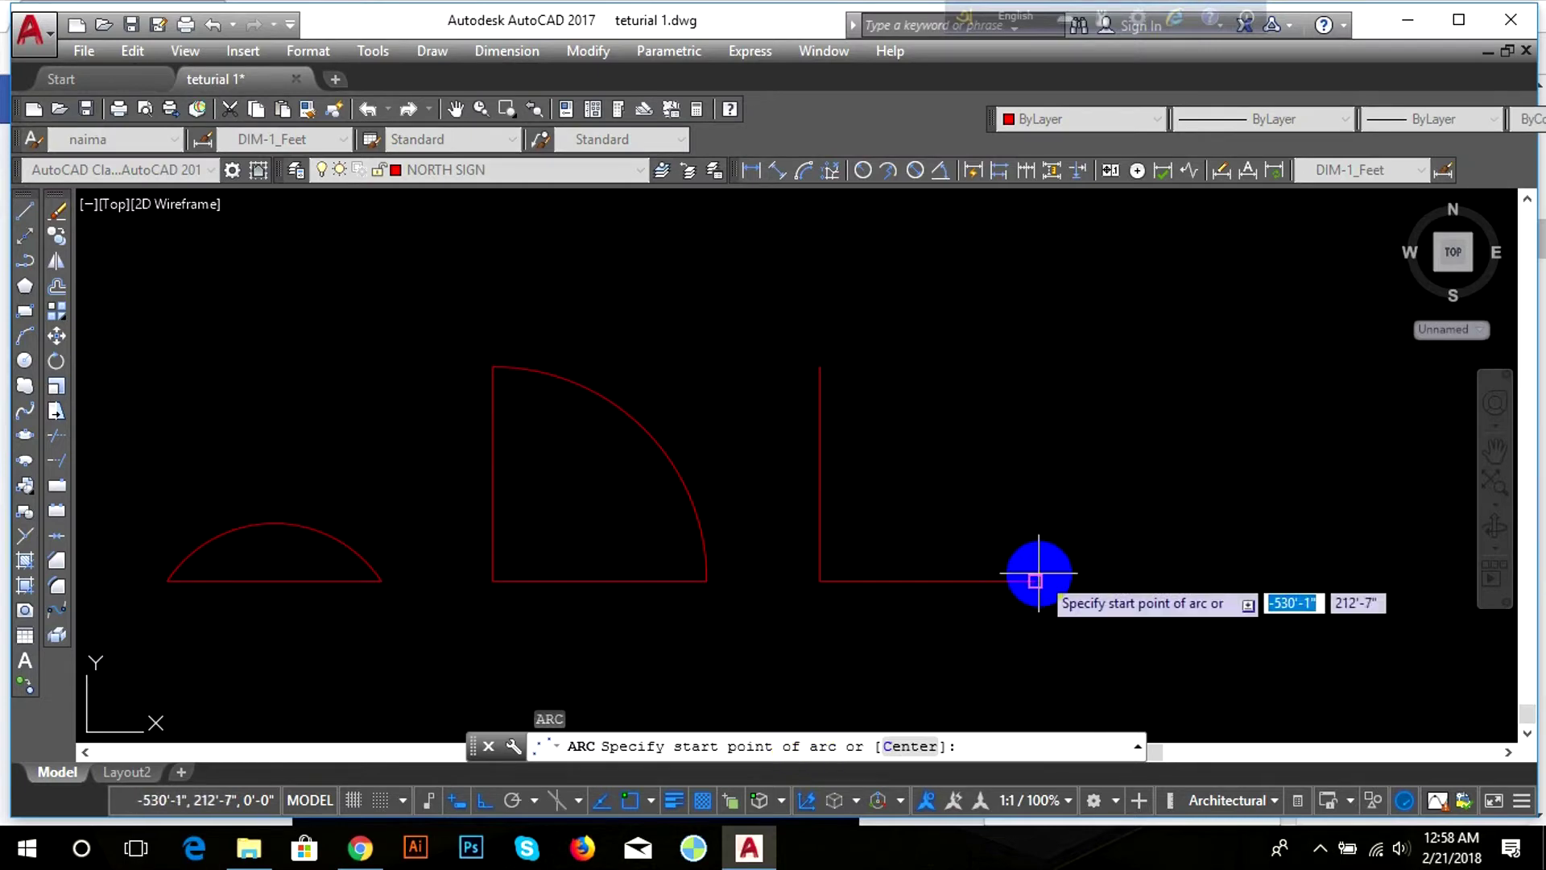
click(1034, 581)
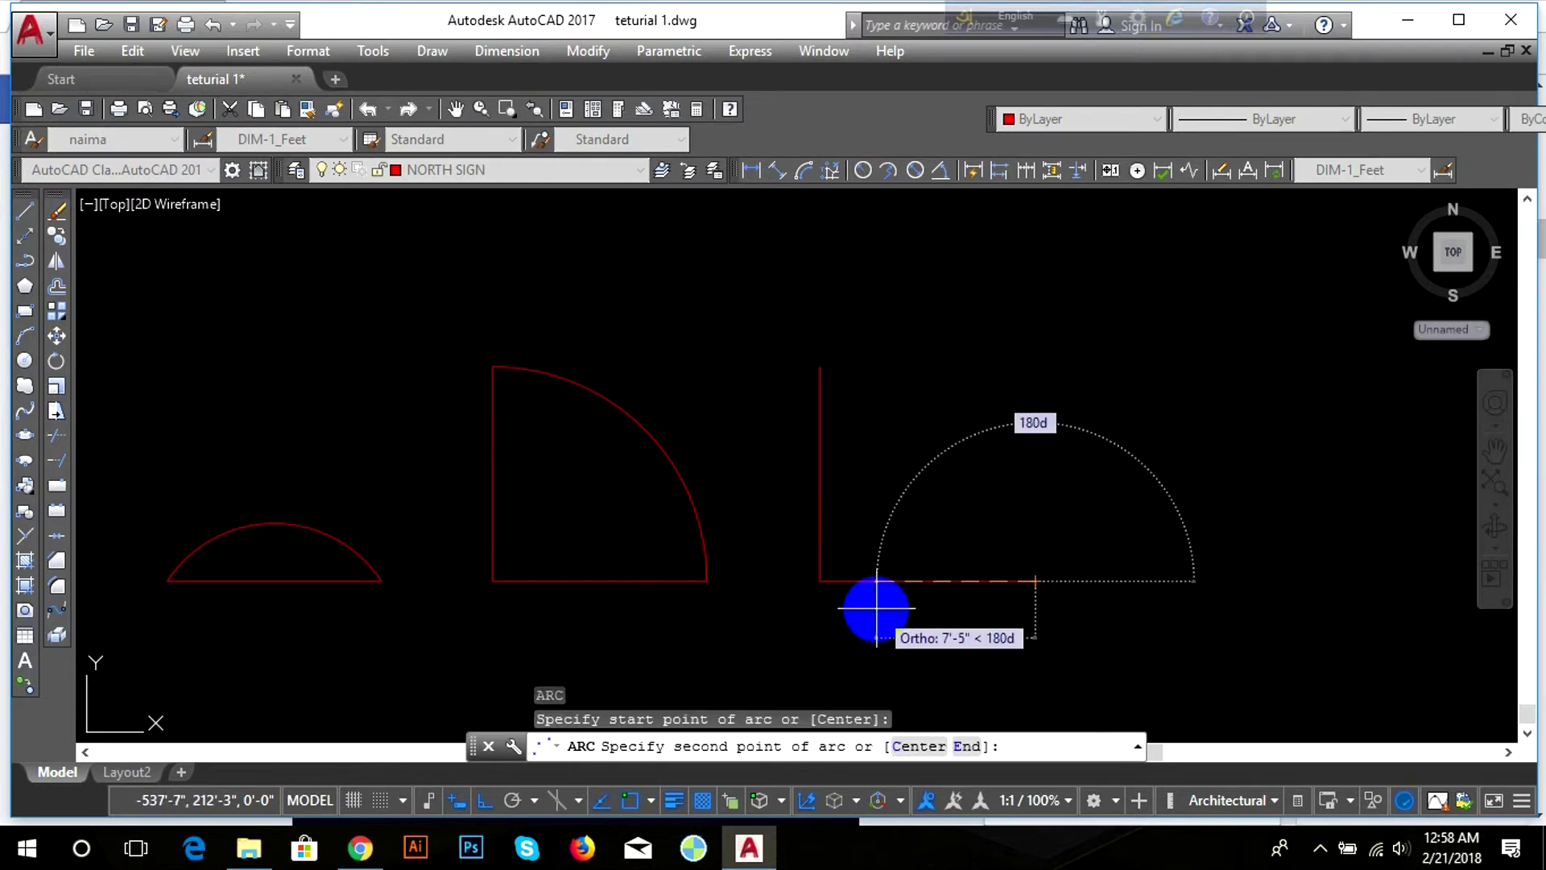
text(c)
key(Return)
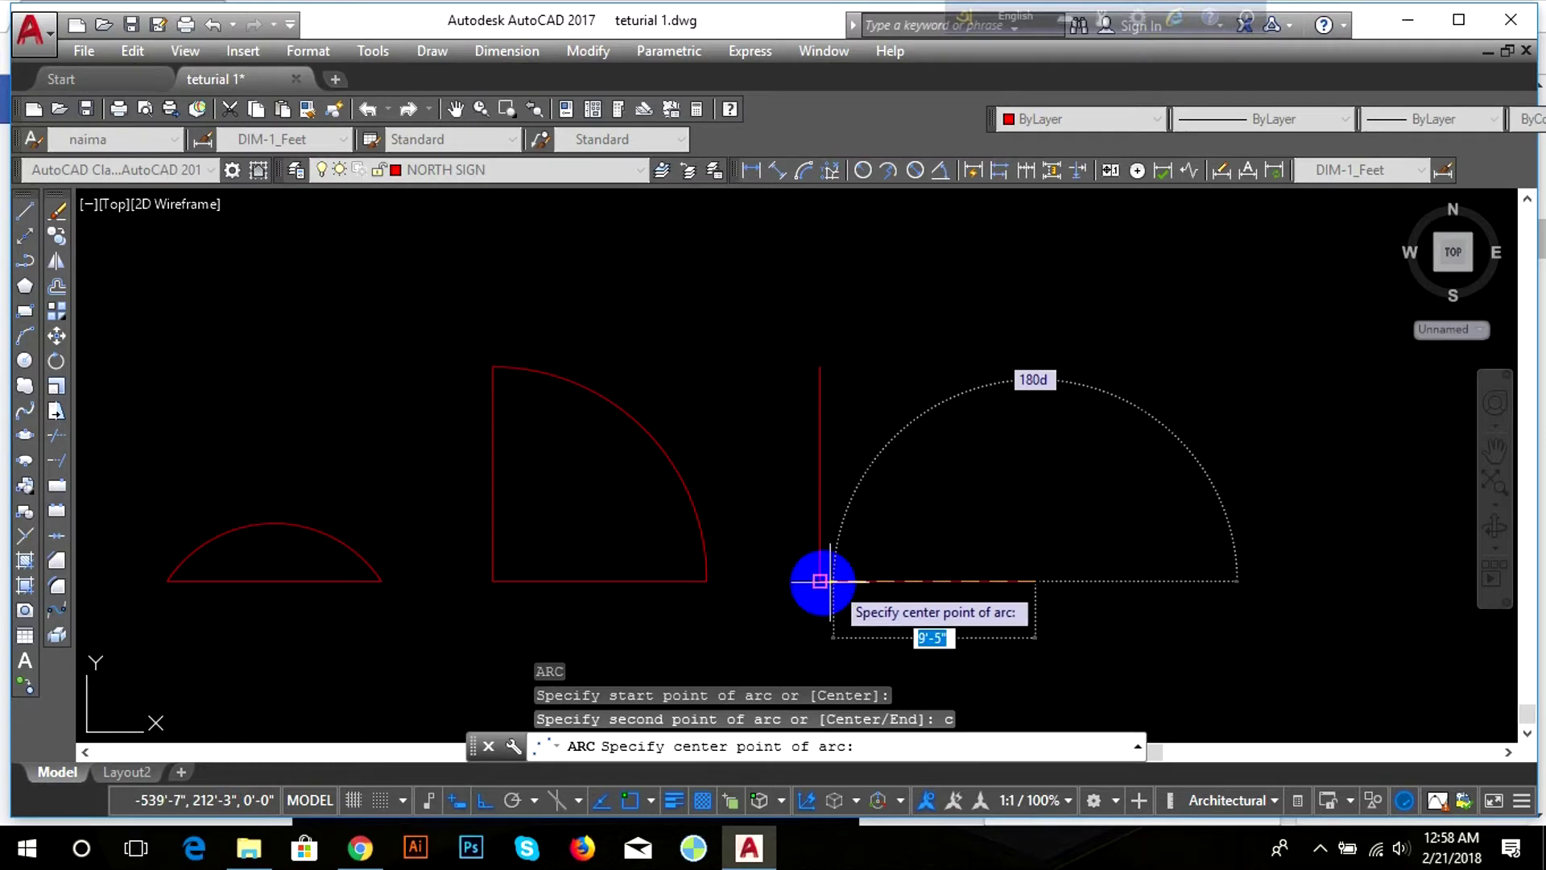
click(819, 583)
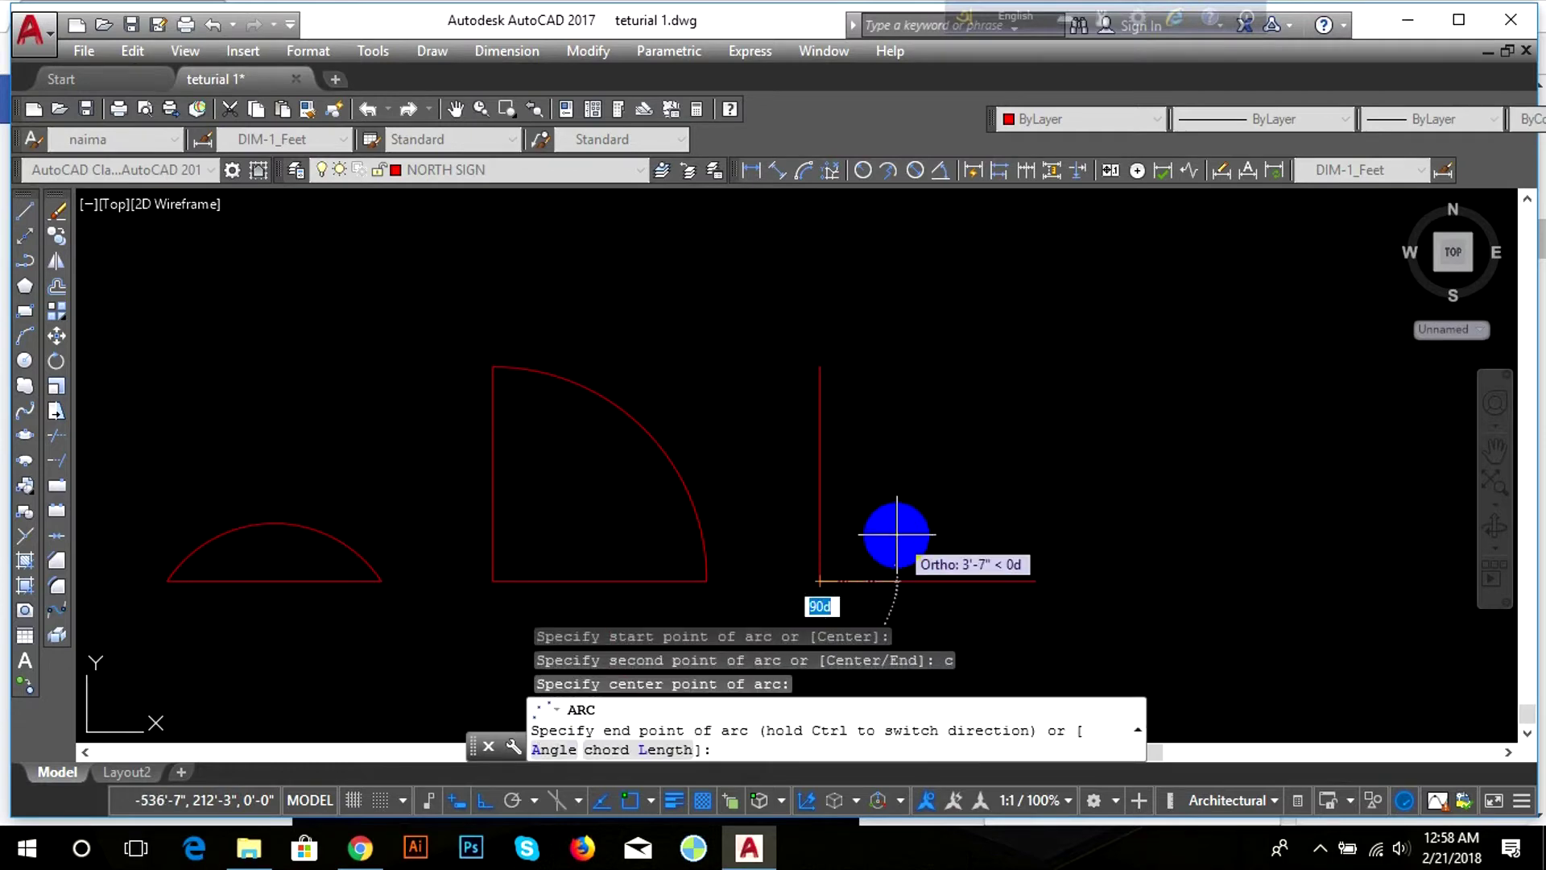
text(l)
key(Return)
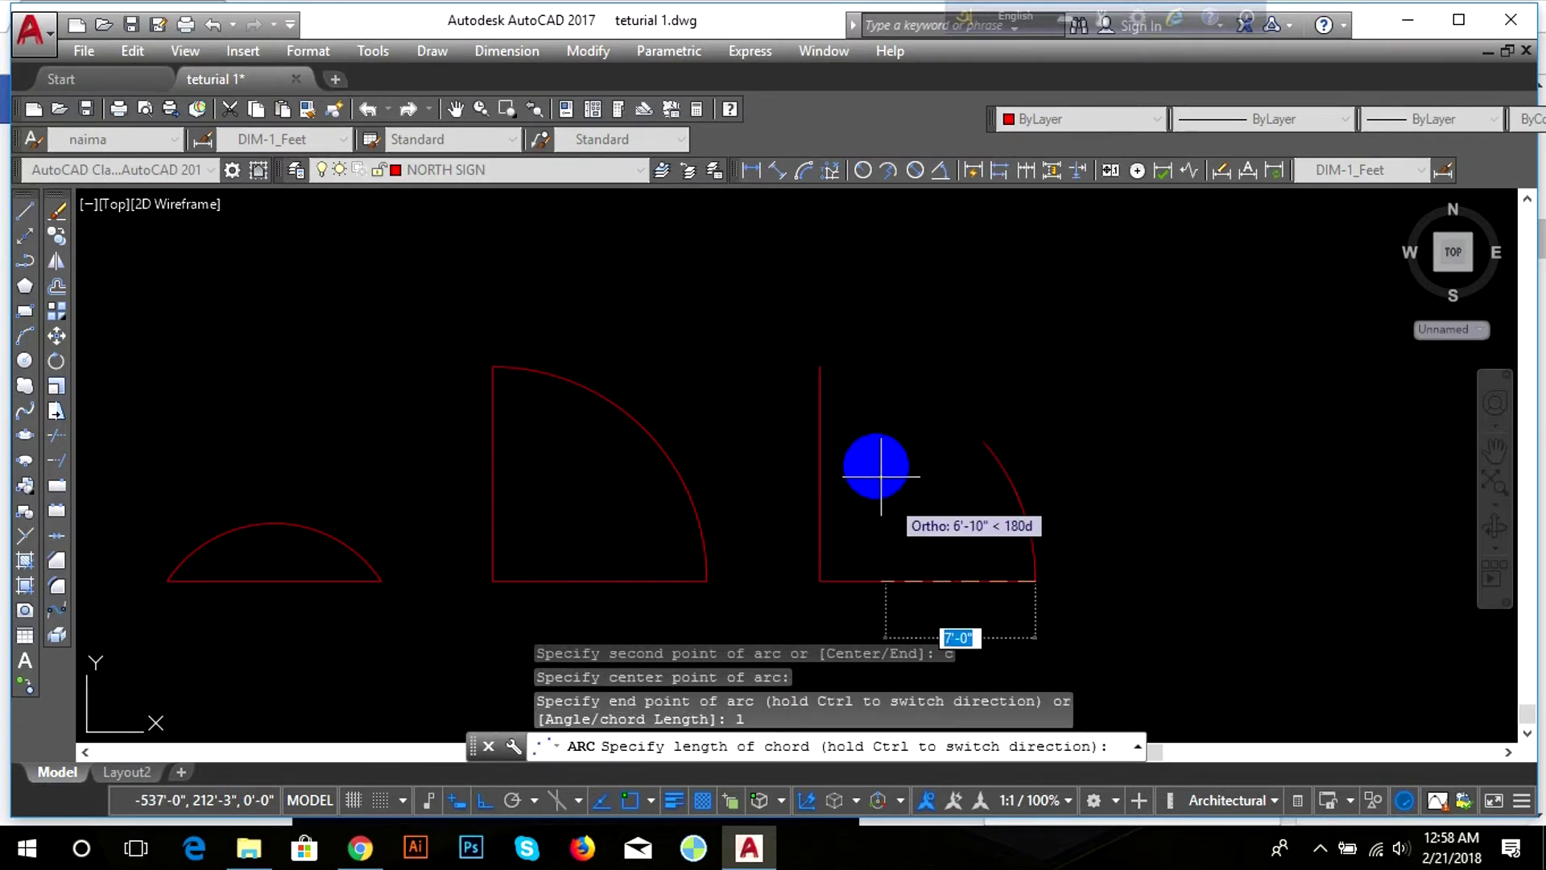
text(10')
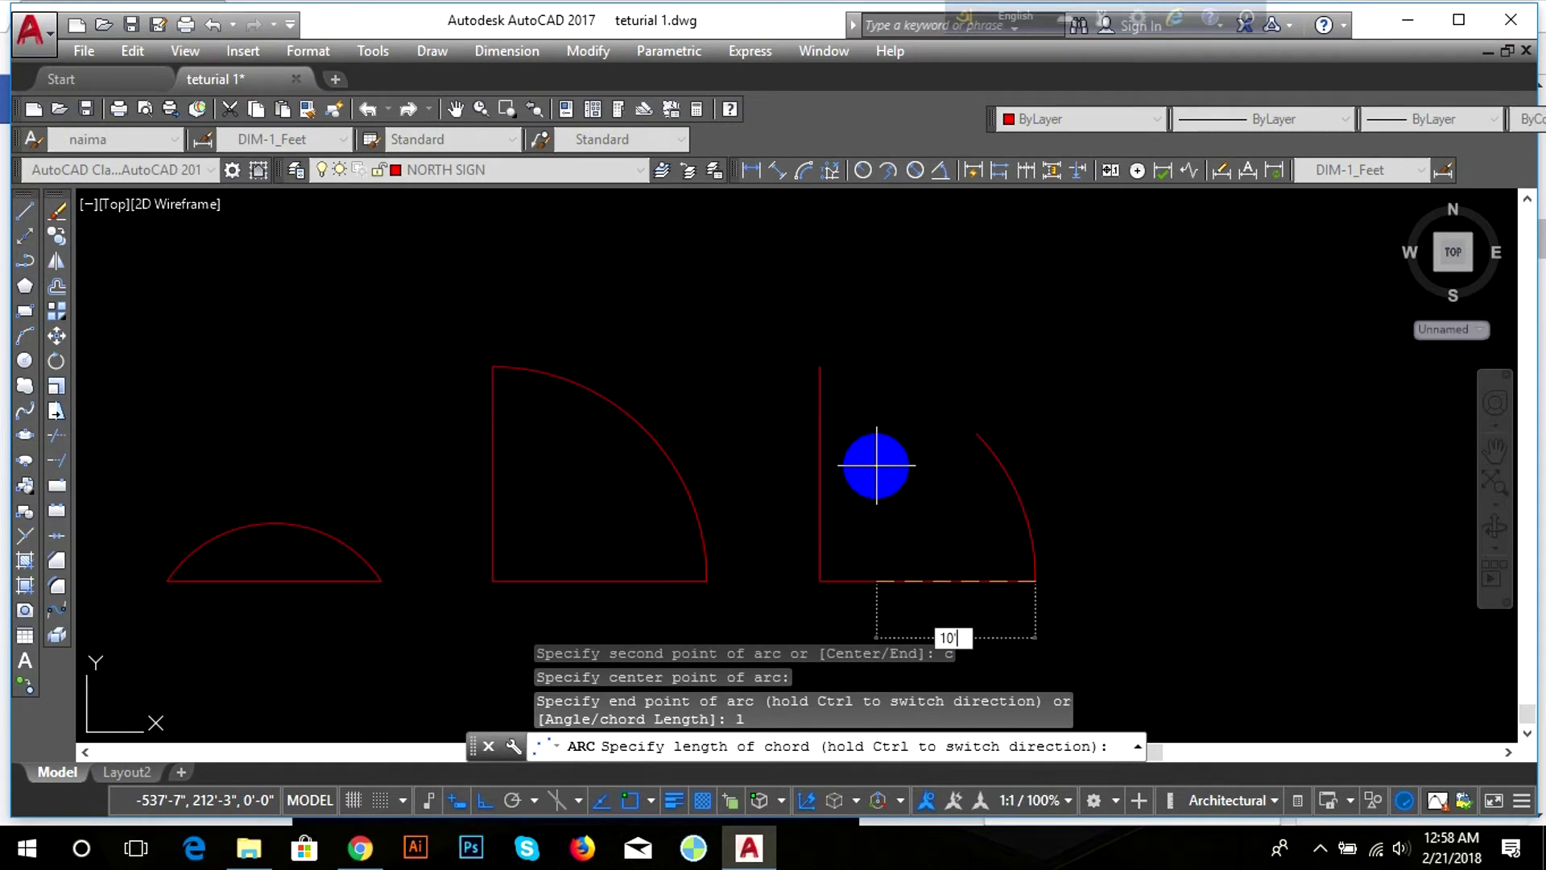
key(Return)
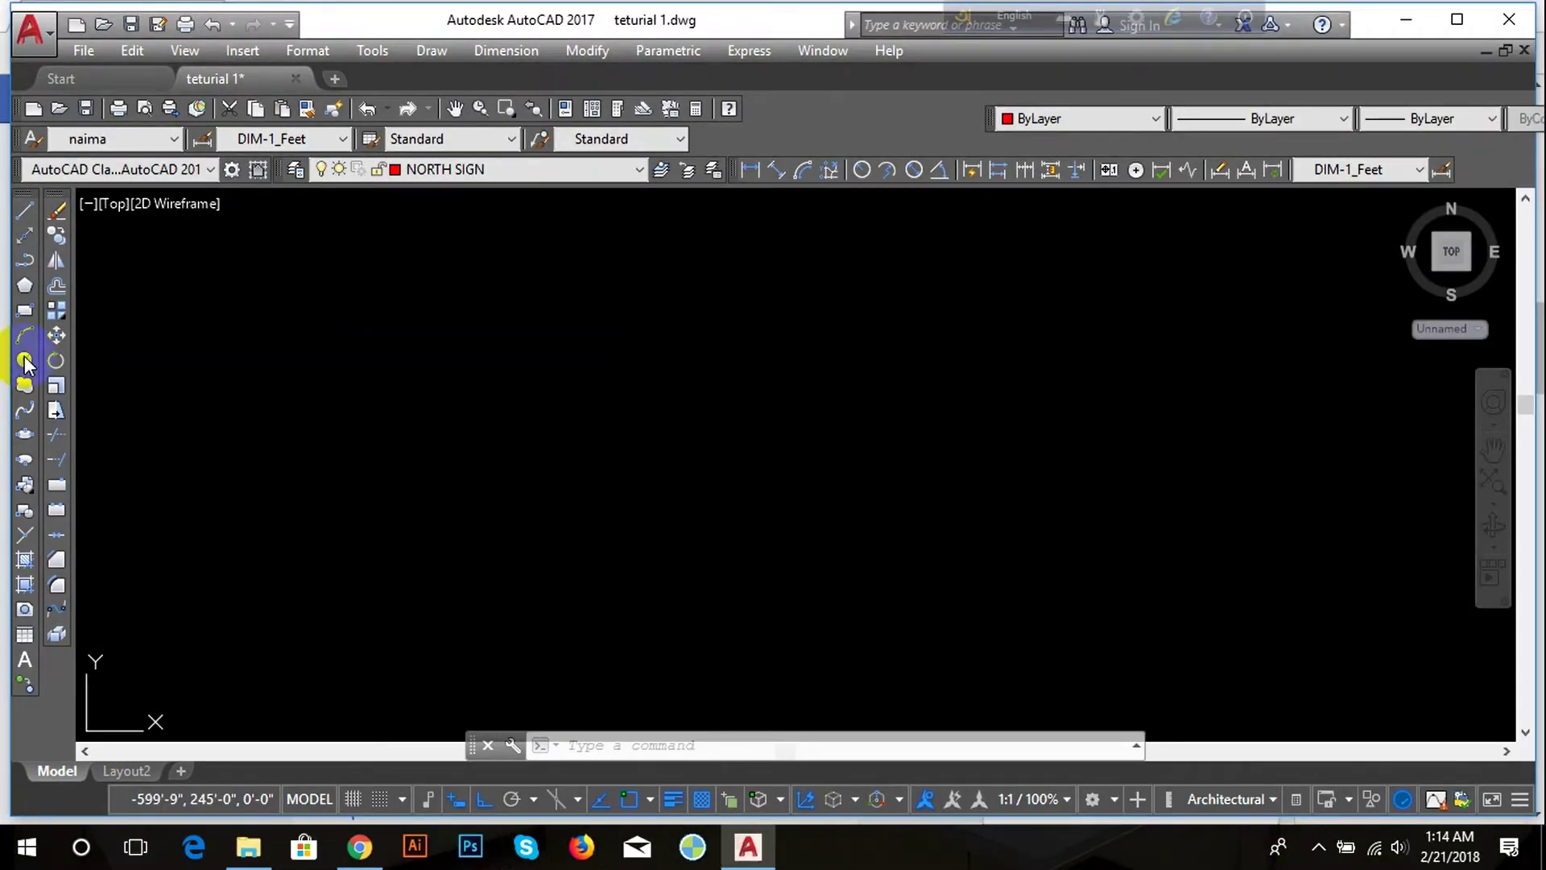
Draw a circle with a radius of 4' in the empty drawing area
click(27, 364)
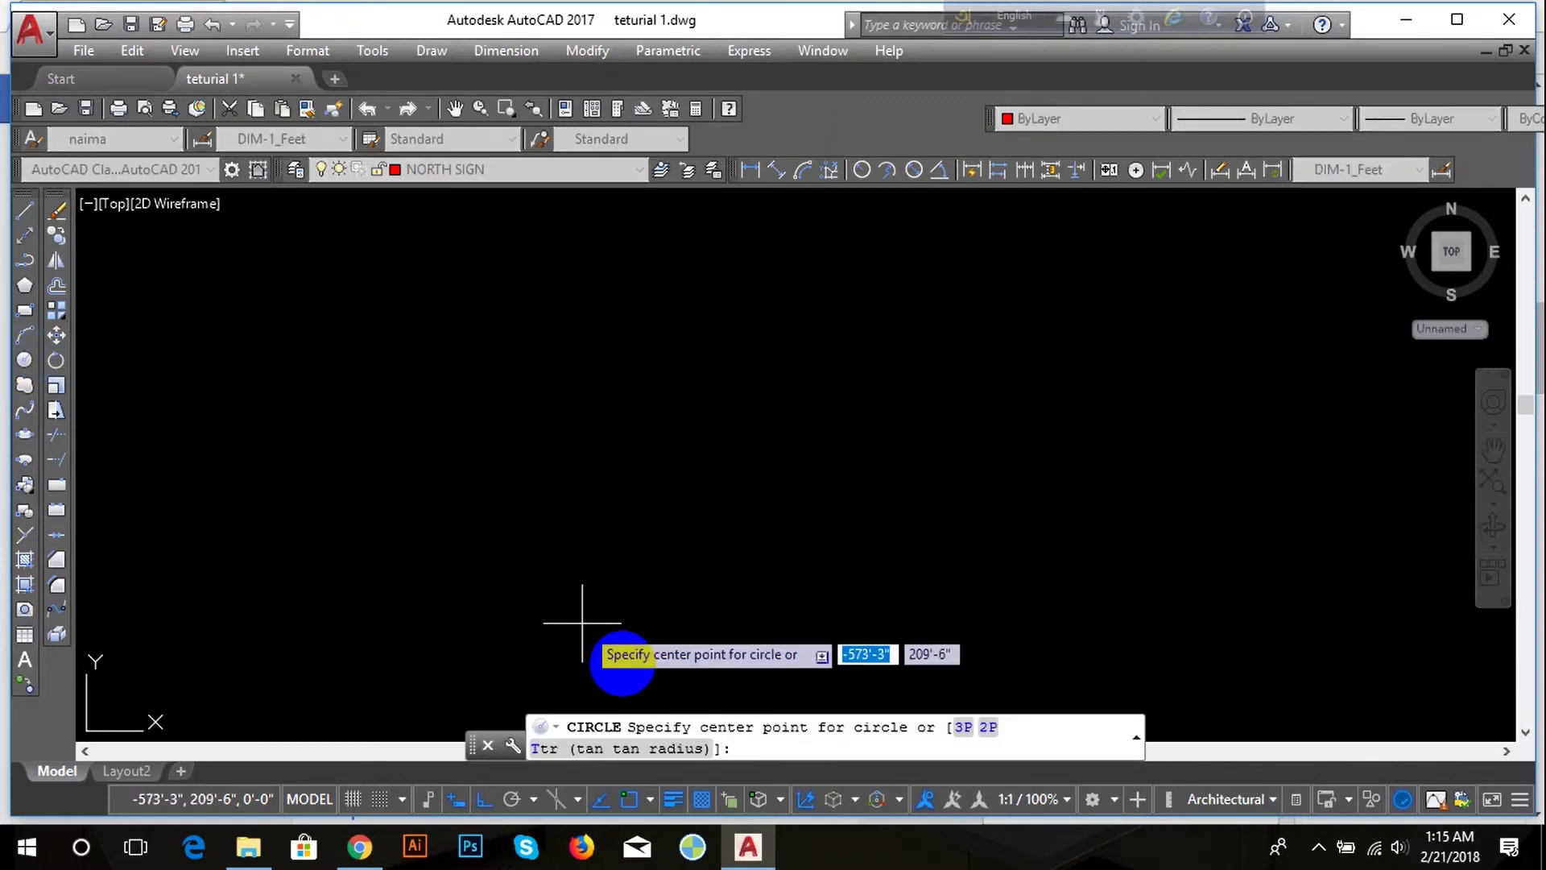
key(Escape)
text(c)
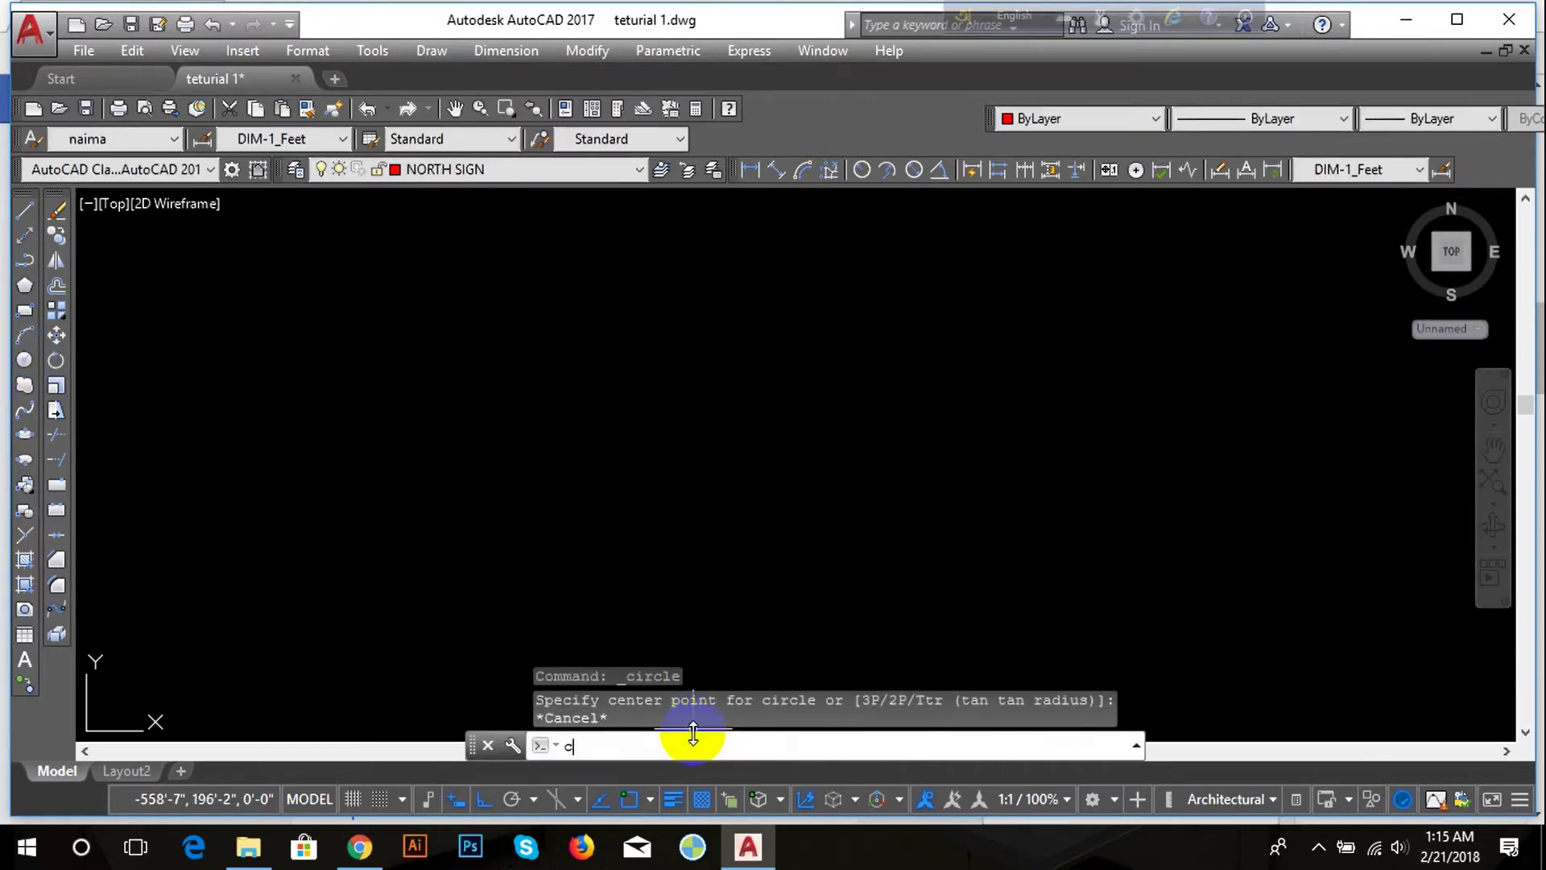
key(Return)
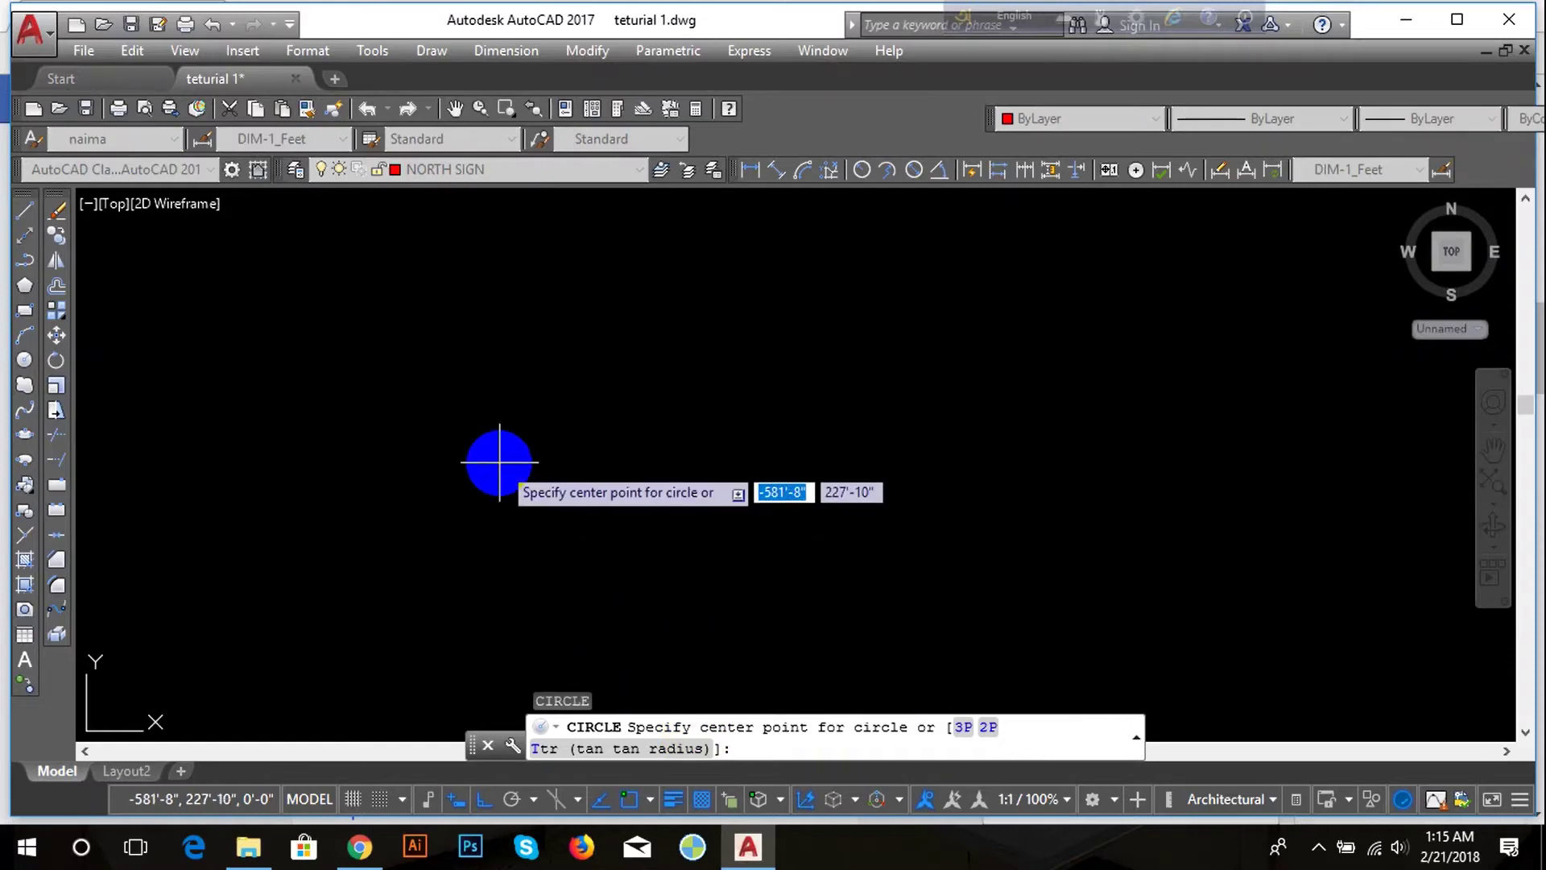
click(500, 462)
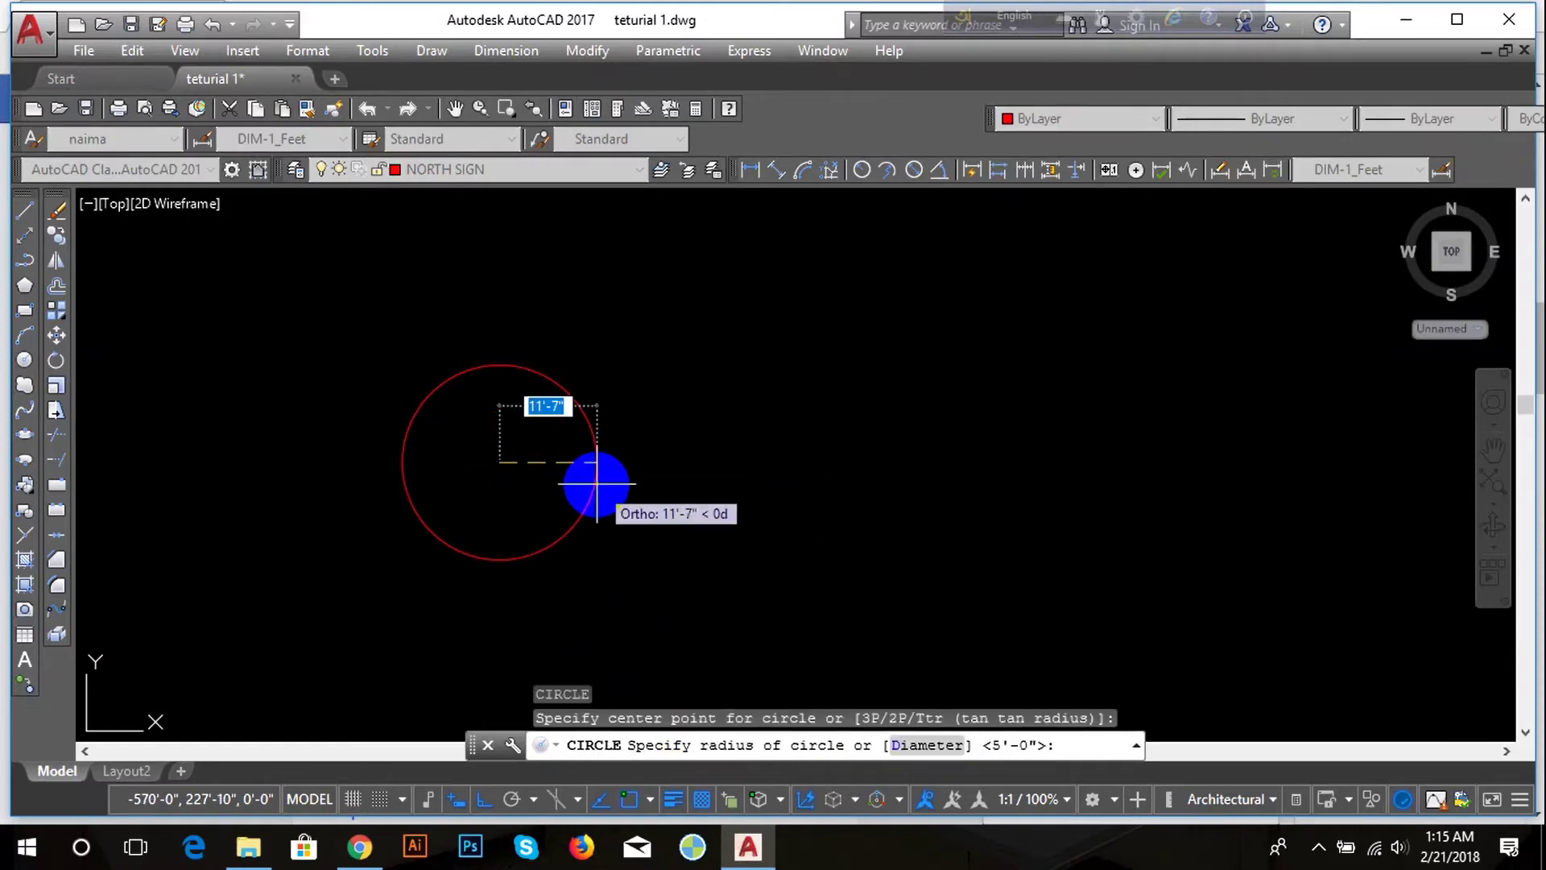
text(4)
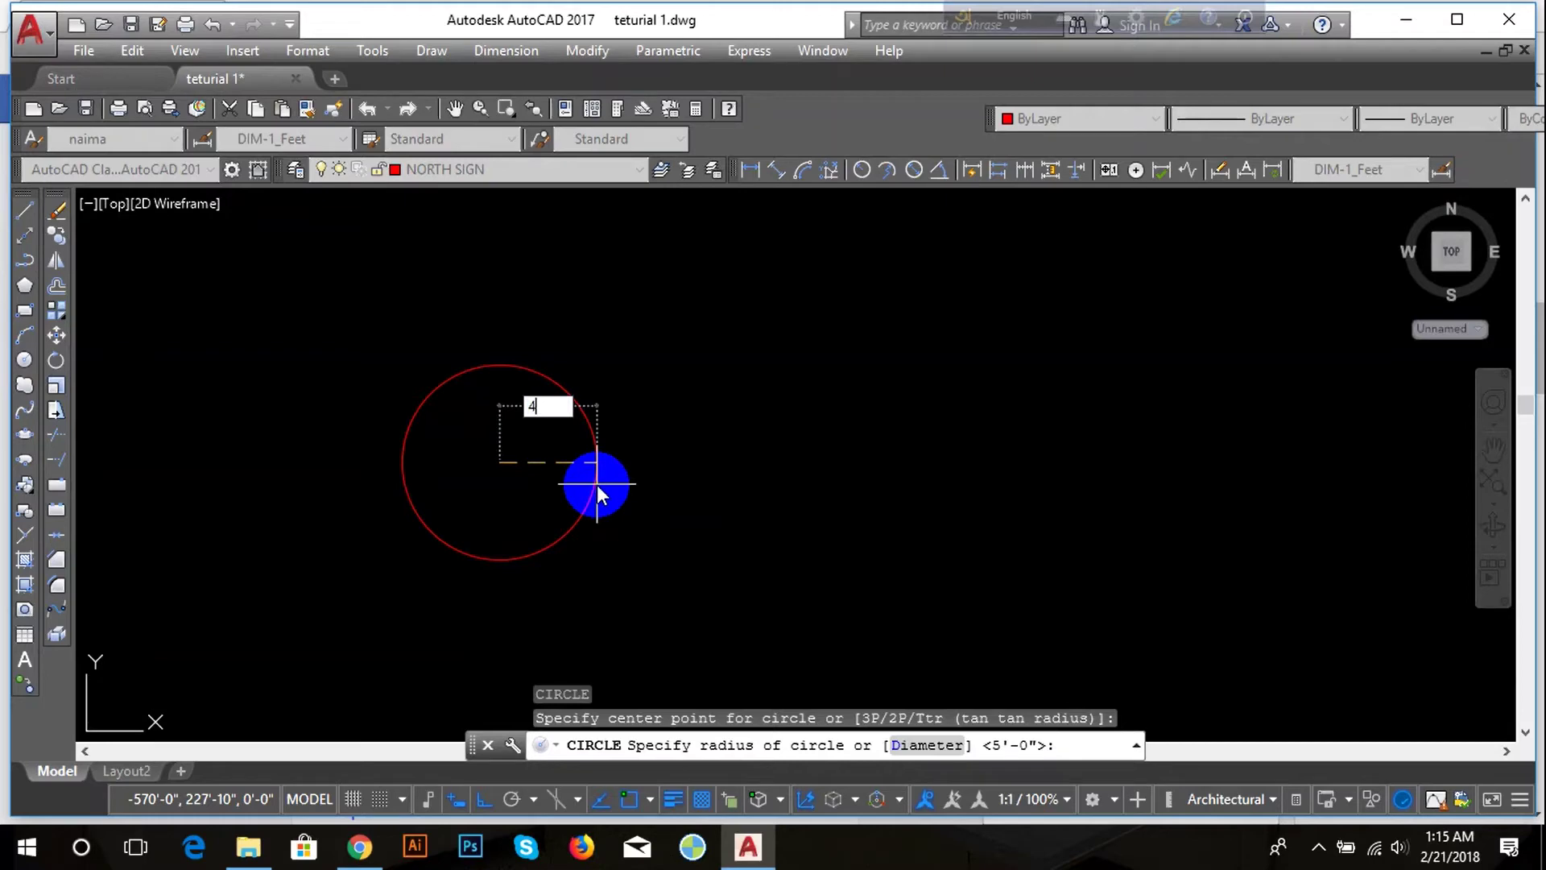
key(Return)
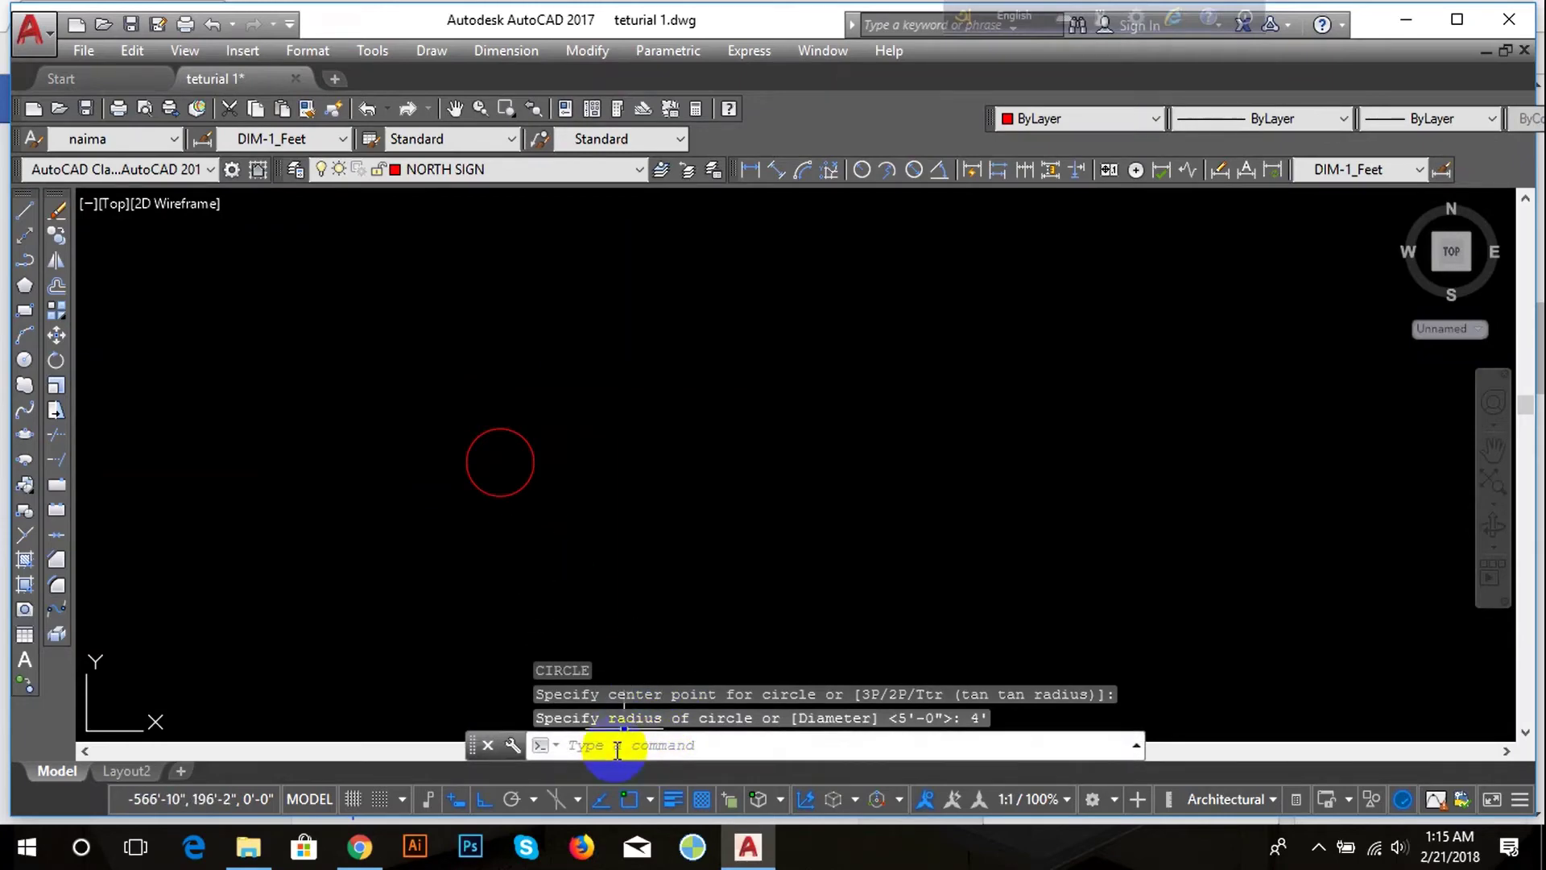
Draw a second circle to the right of the existing one with a diameter of 8'
key(Return)
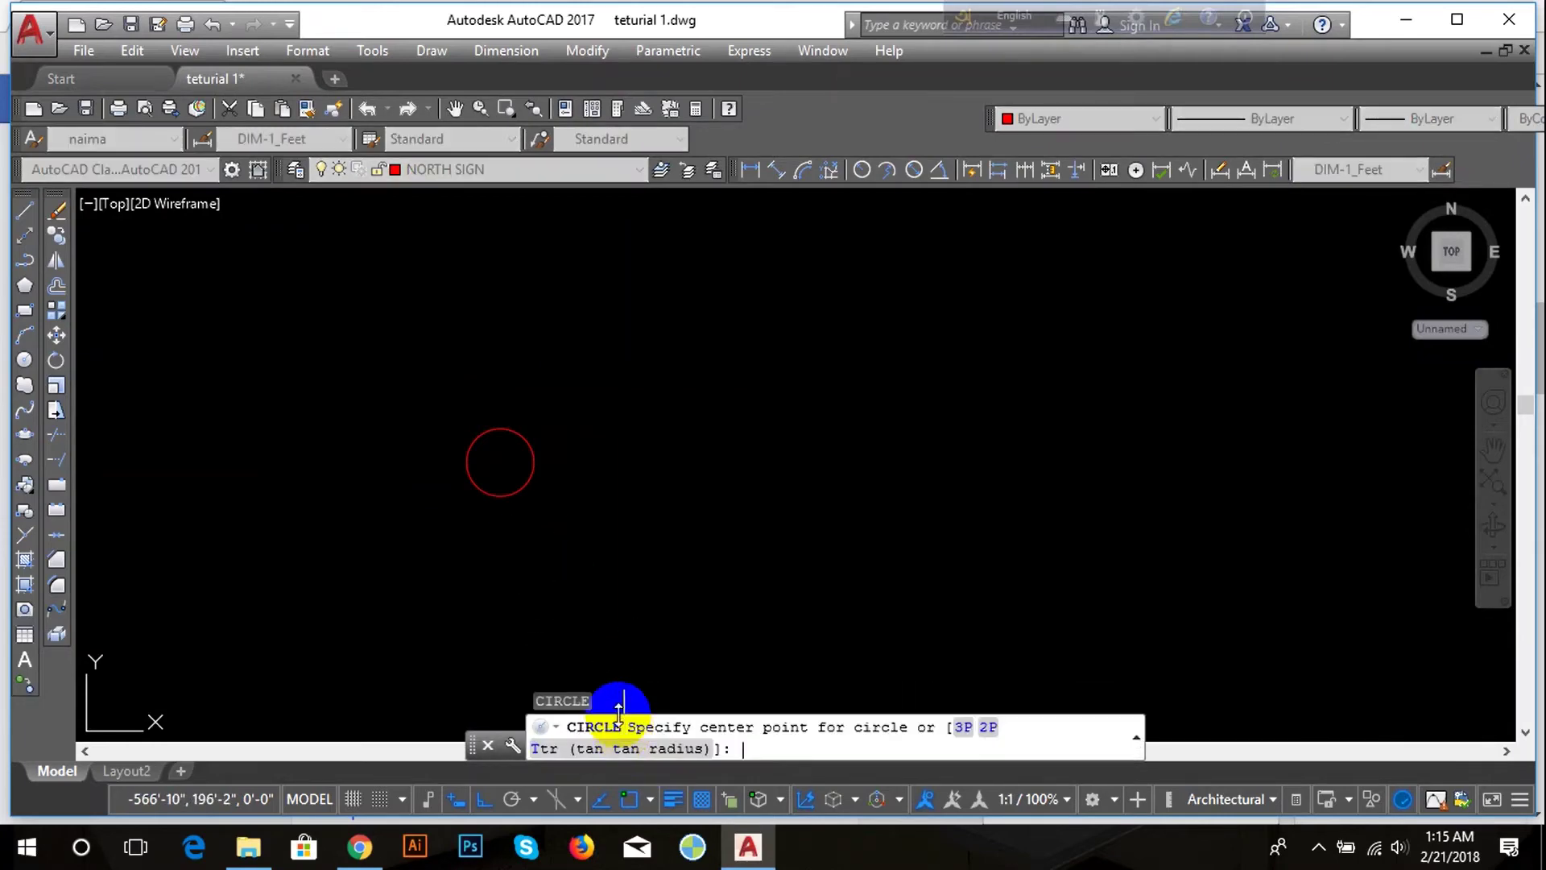
click(678, 464)
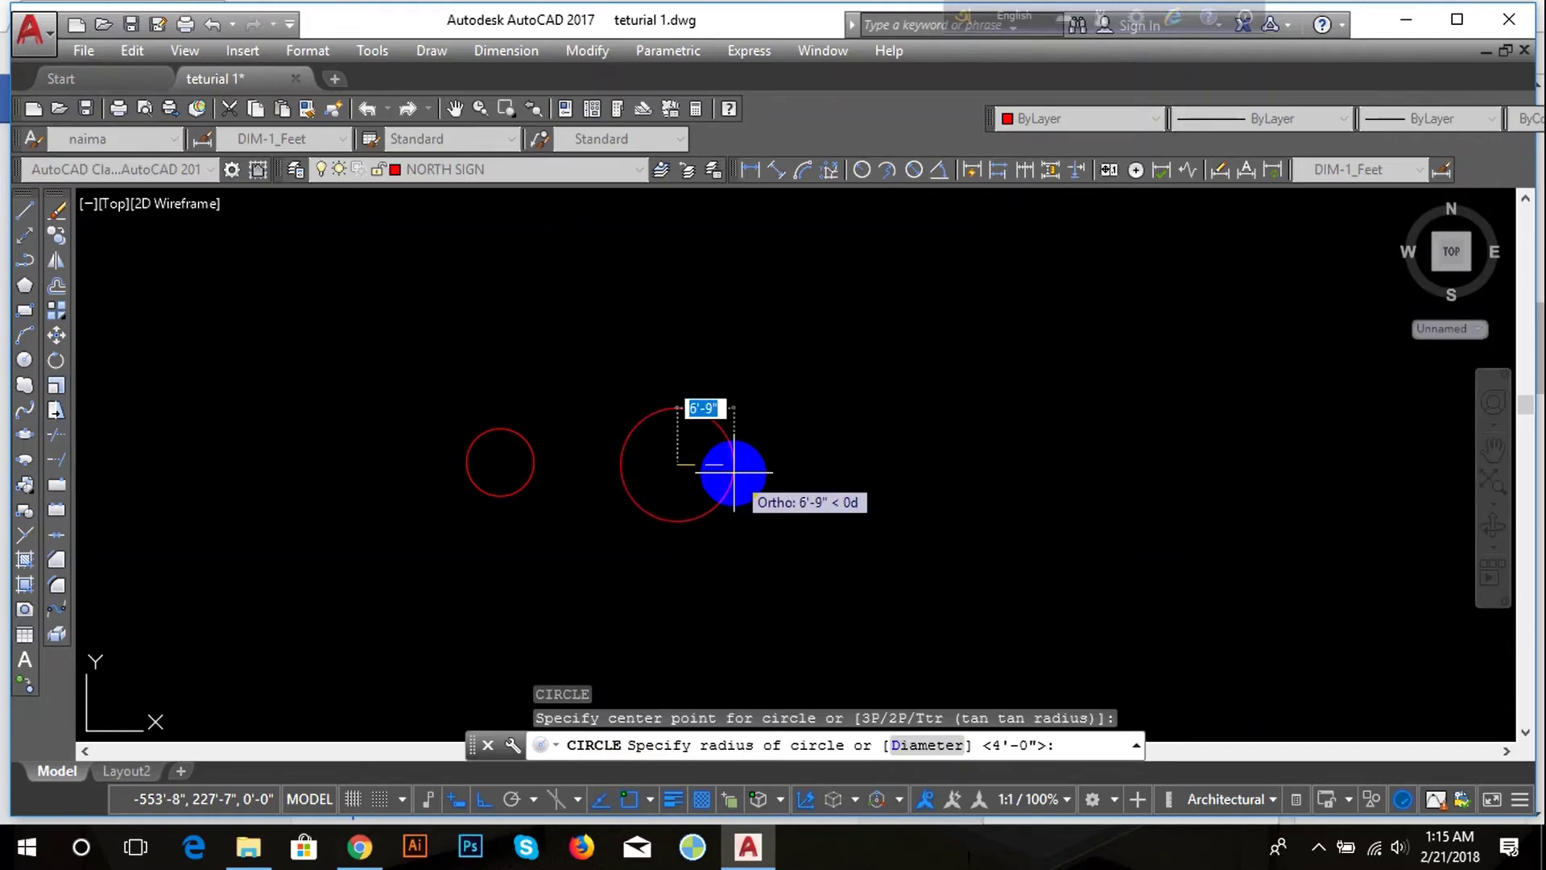
text(d)
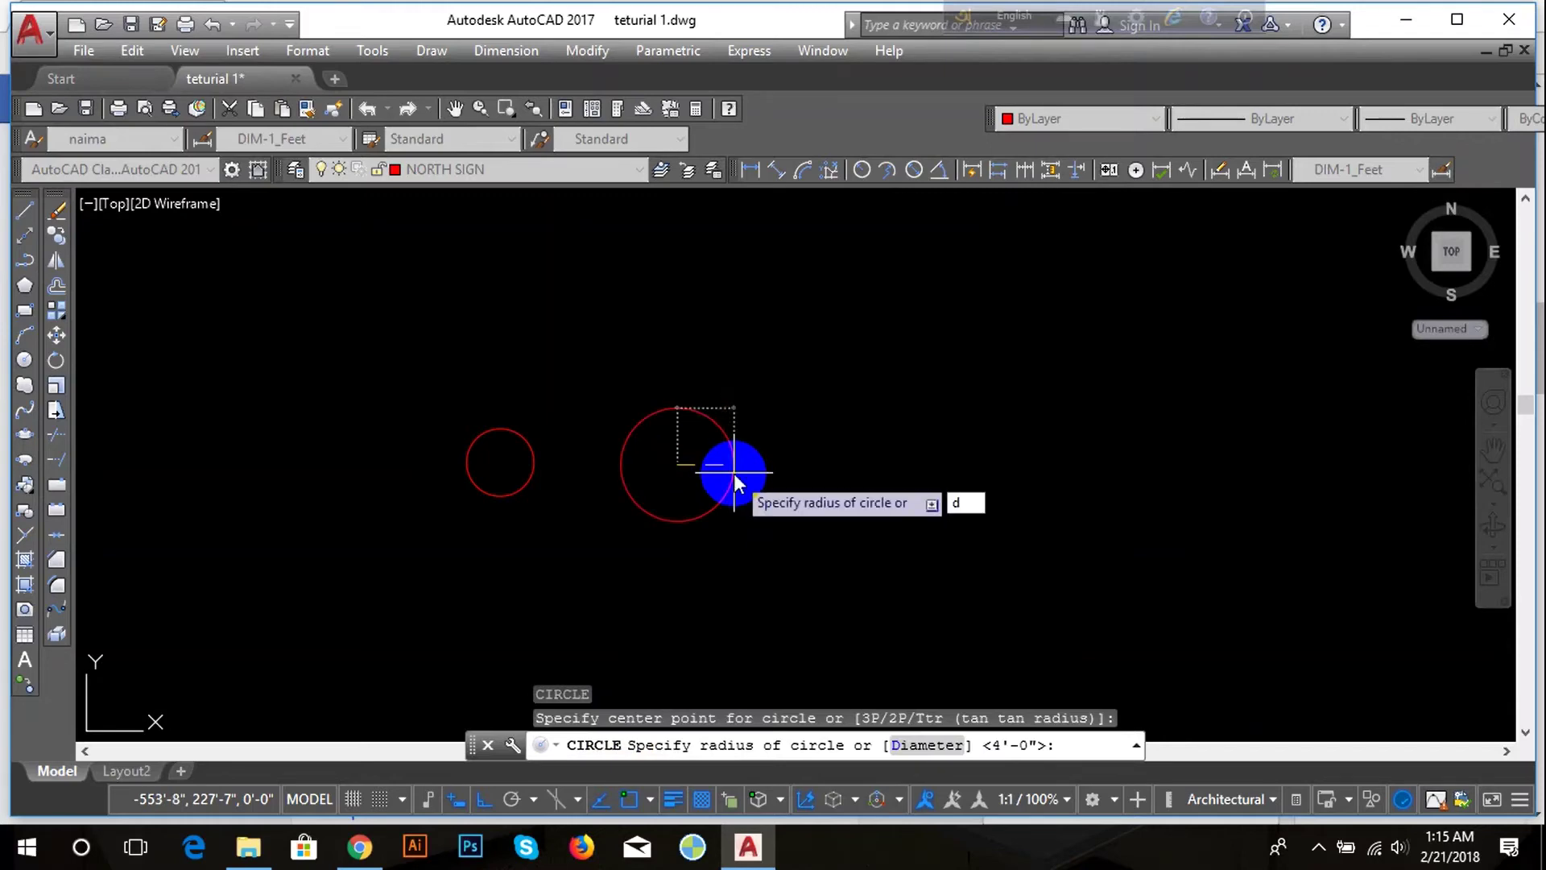
key(Return)
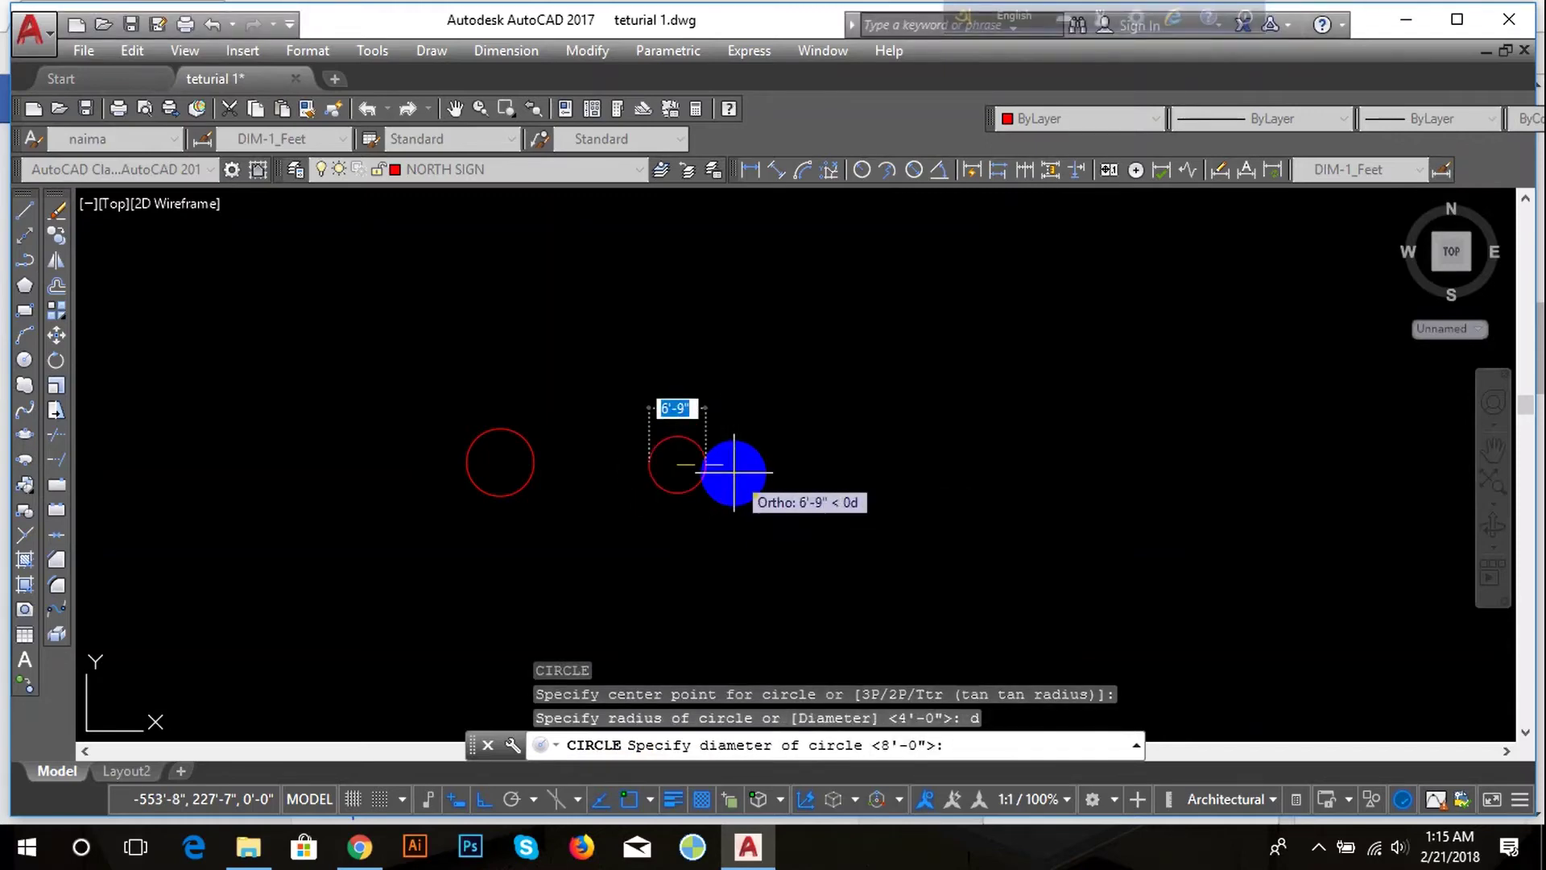
text(8')
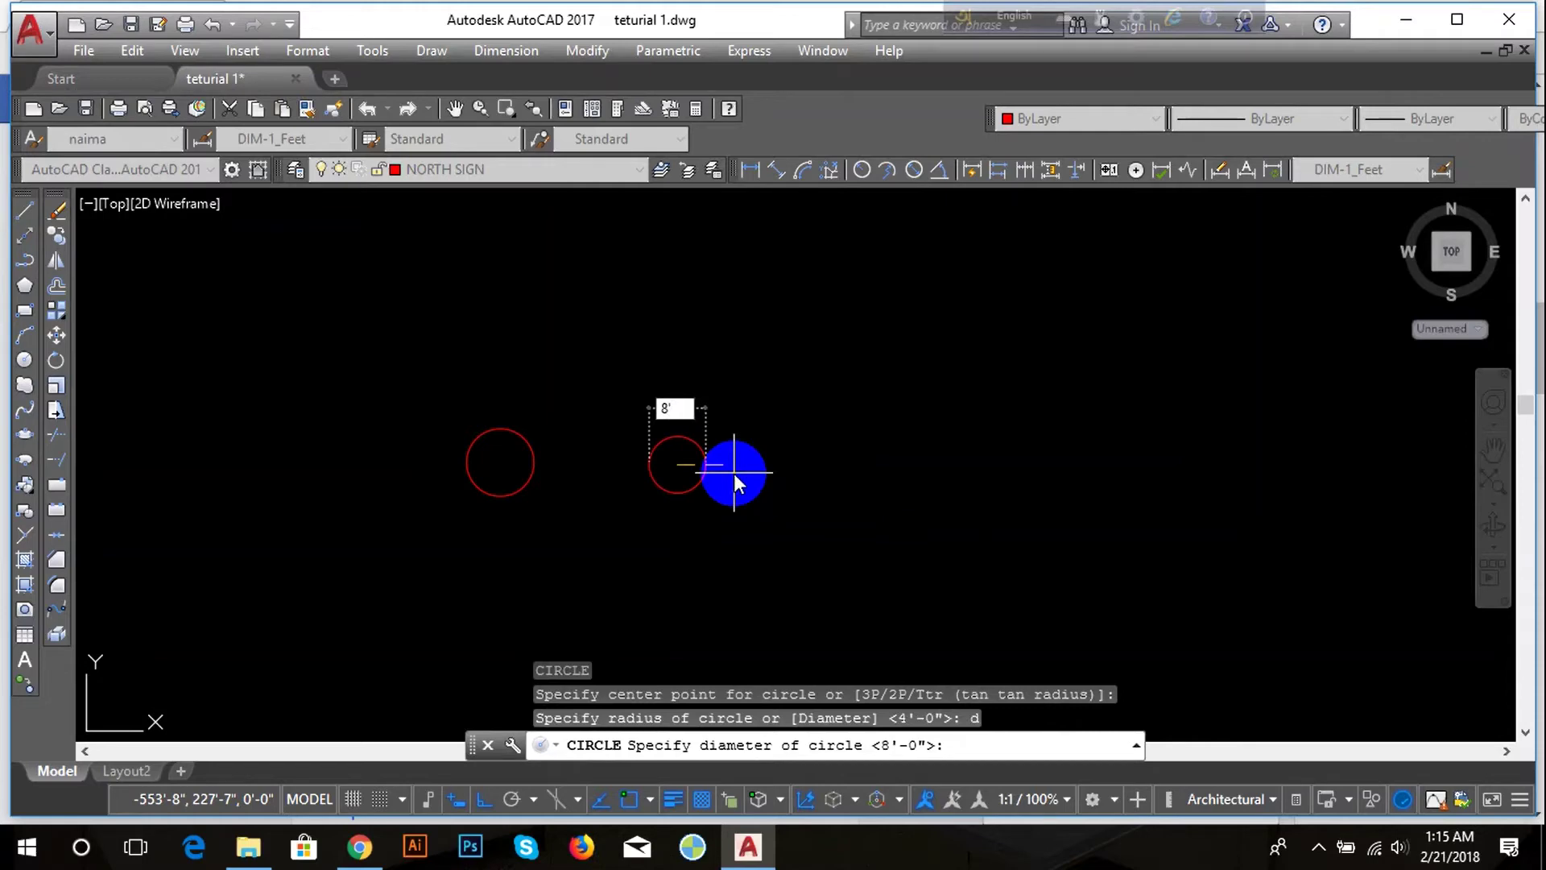
key(Return)
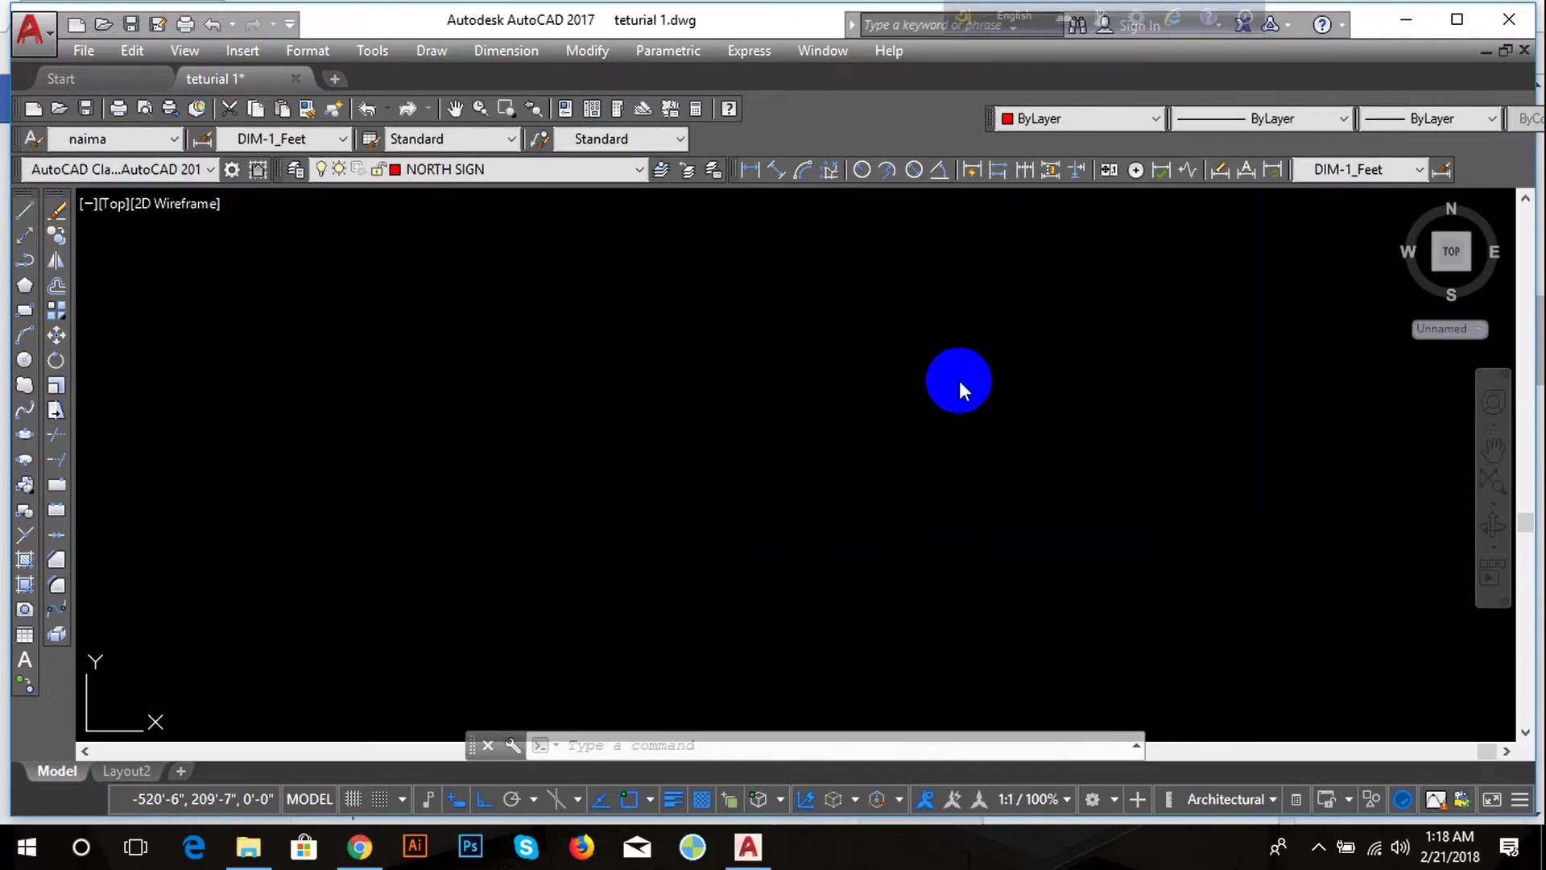
Draw a two-point circle in the empty drawing area with a horizontal diameter of about 5'
click(773, 736)
text(c)
key(Return)
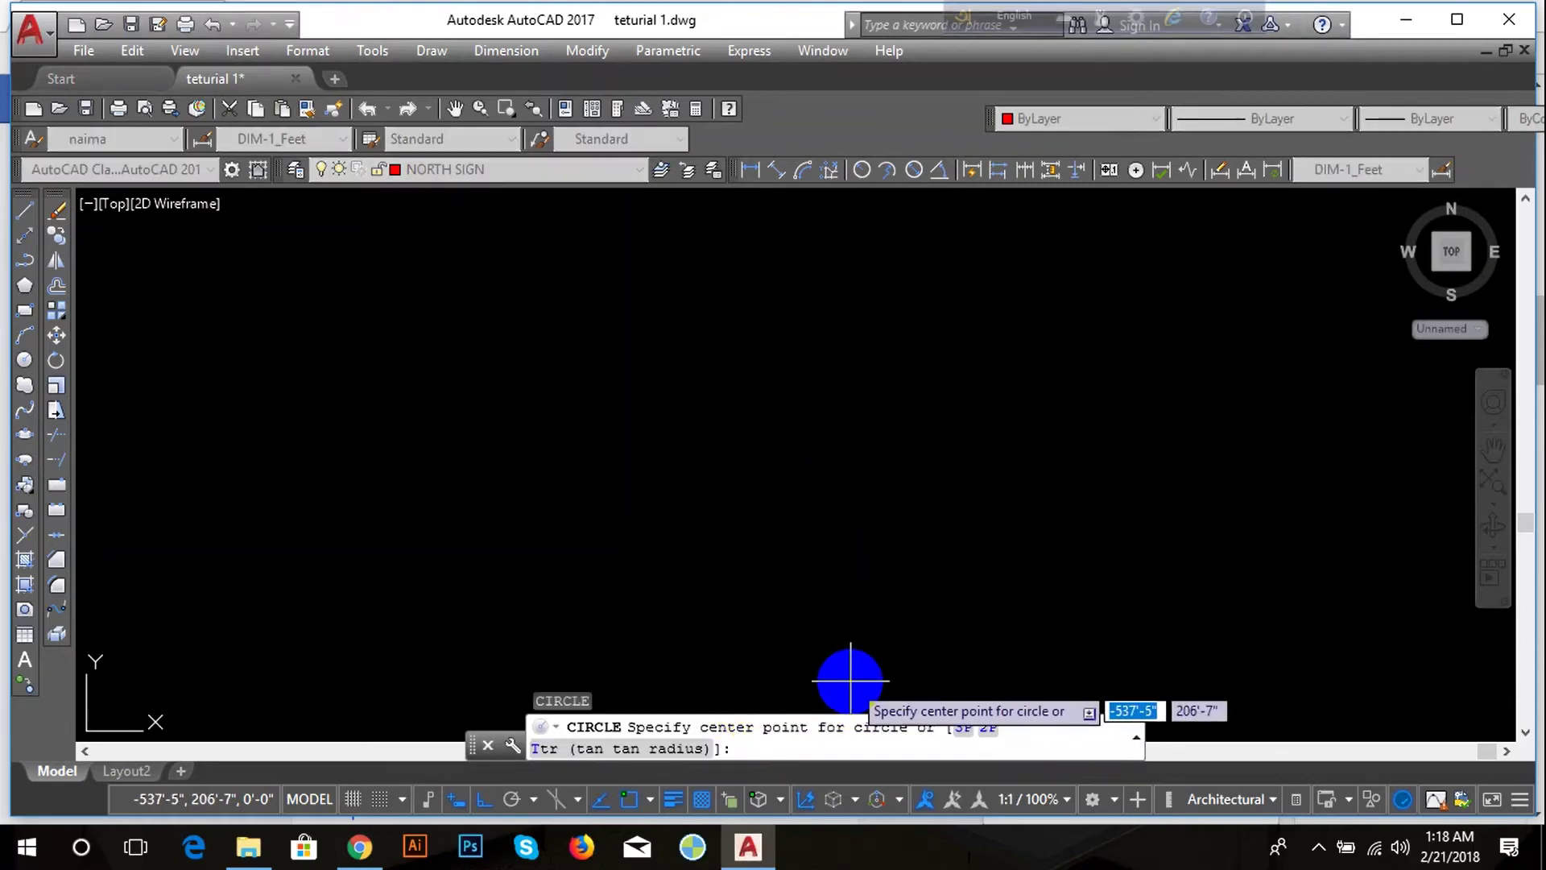
text(2)
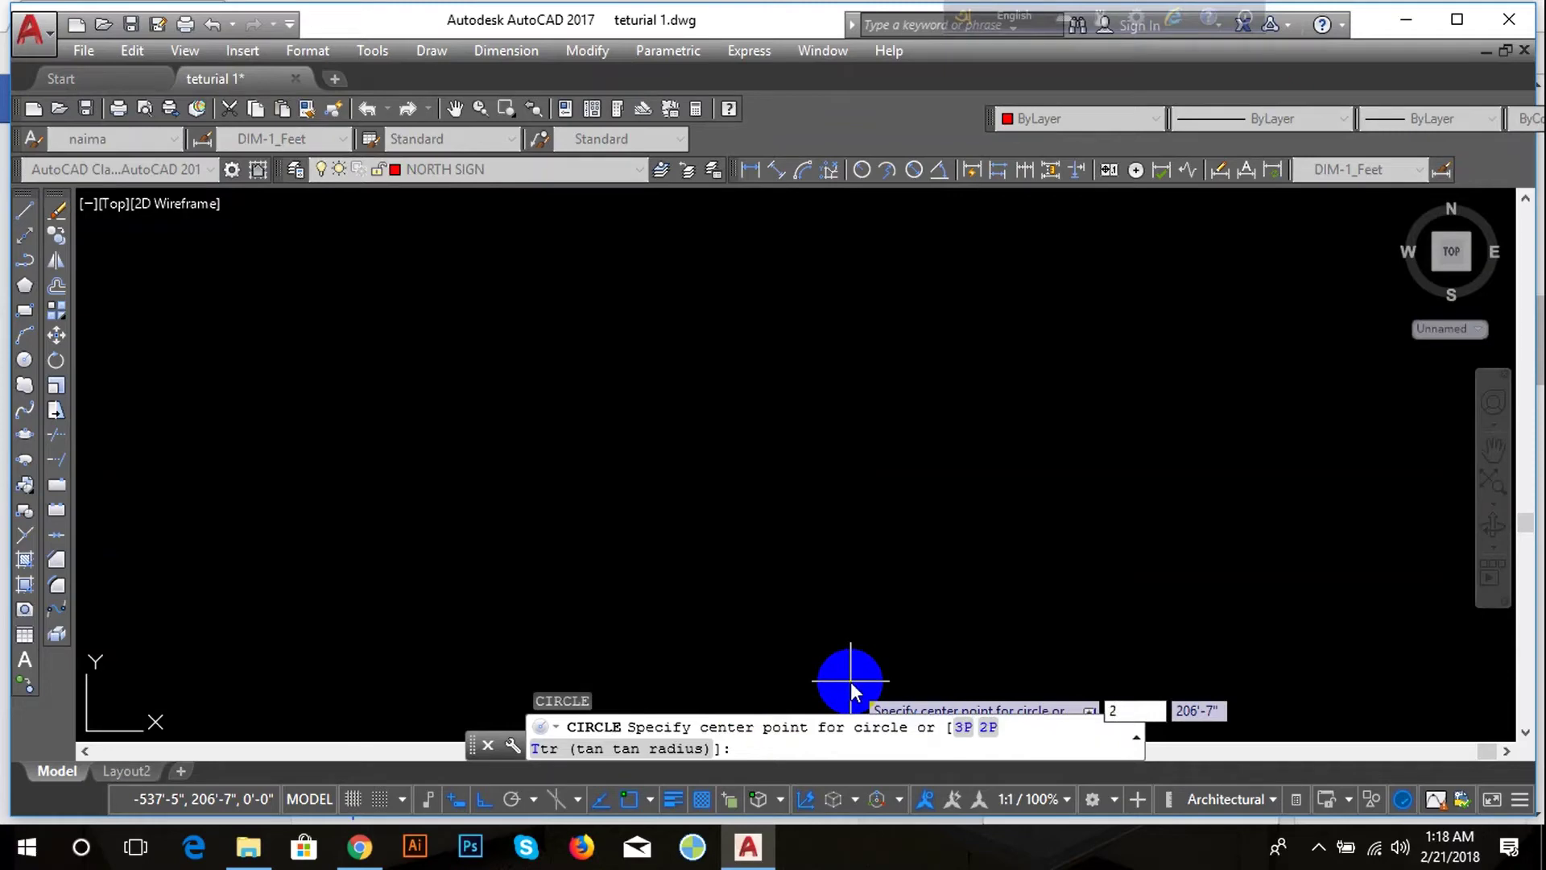
text(p)
key(Return)
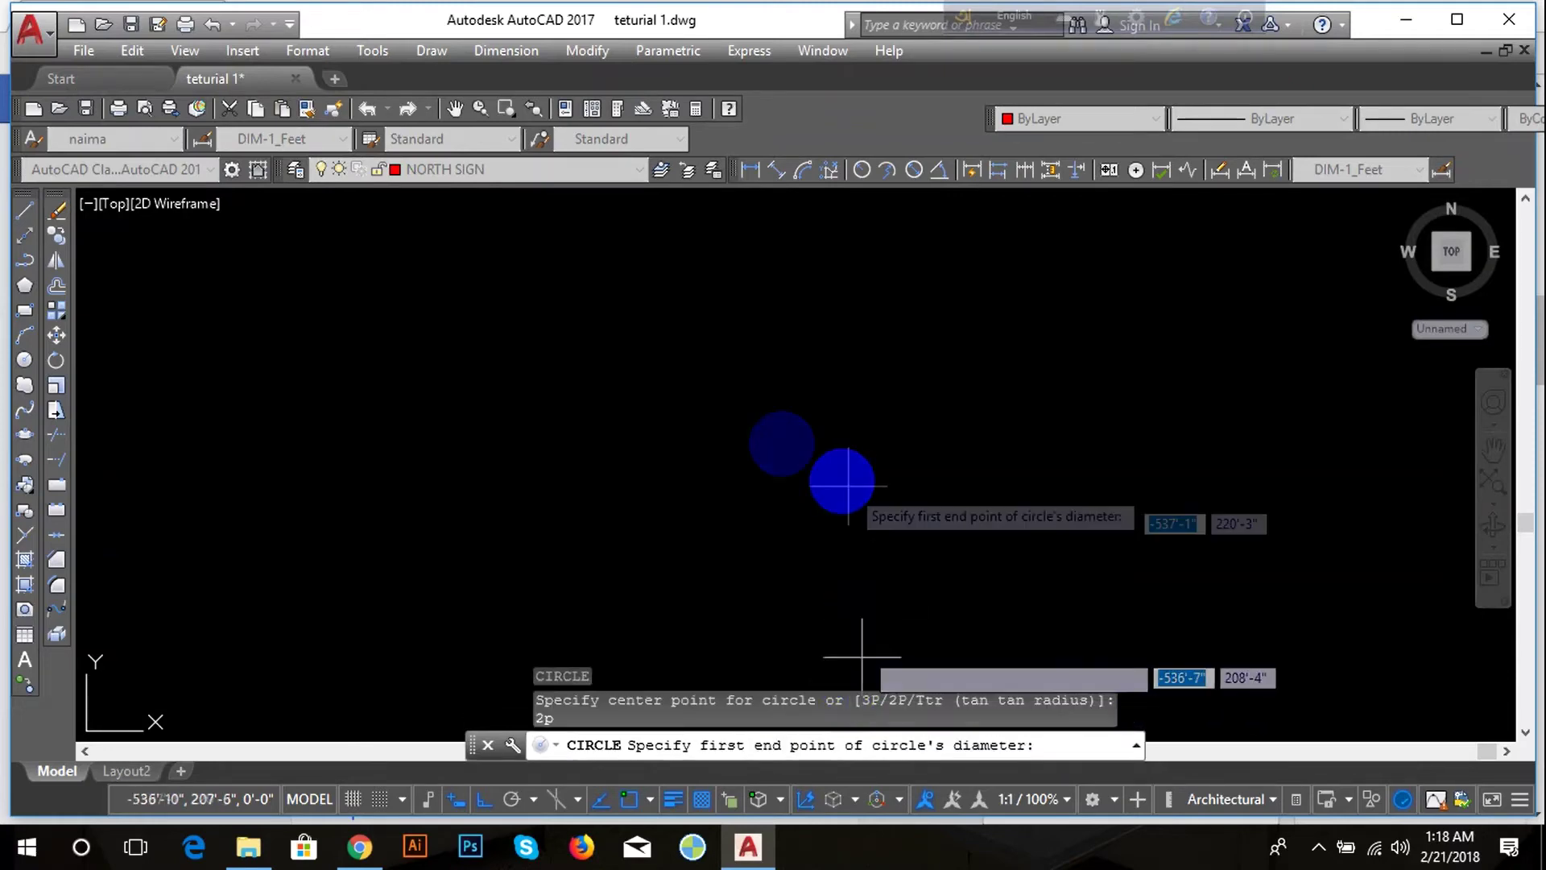
click(677, 397)
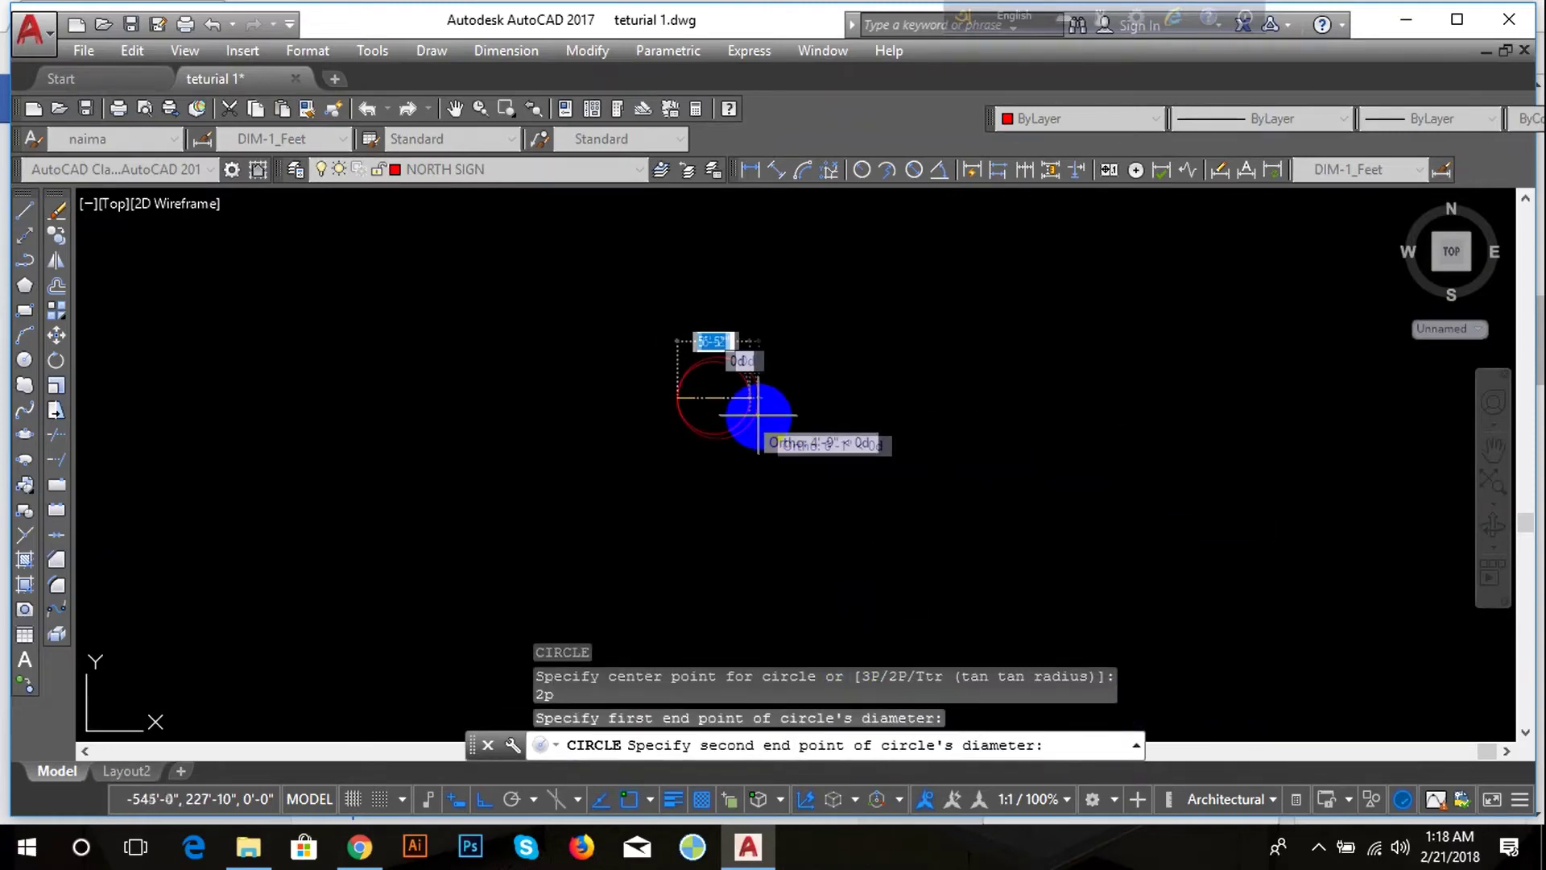
click(759, 415)
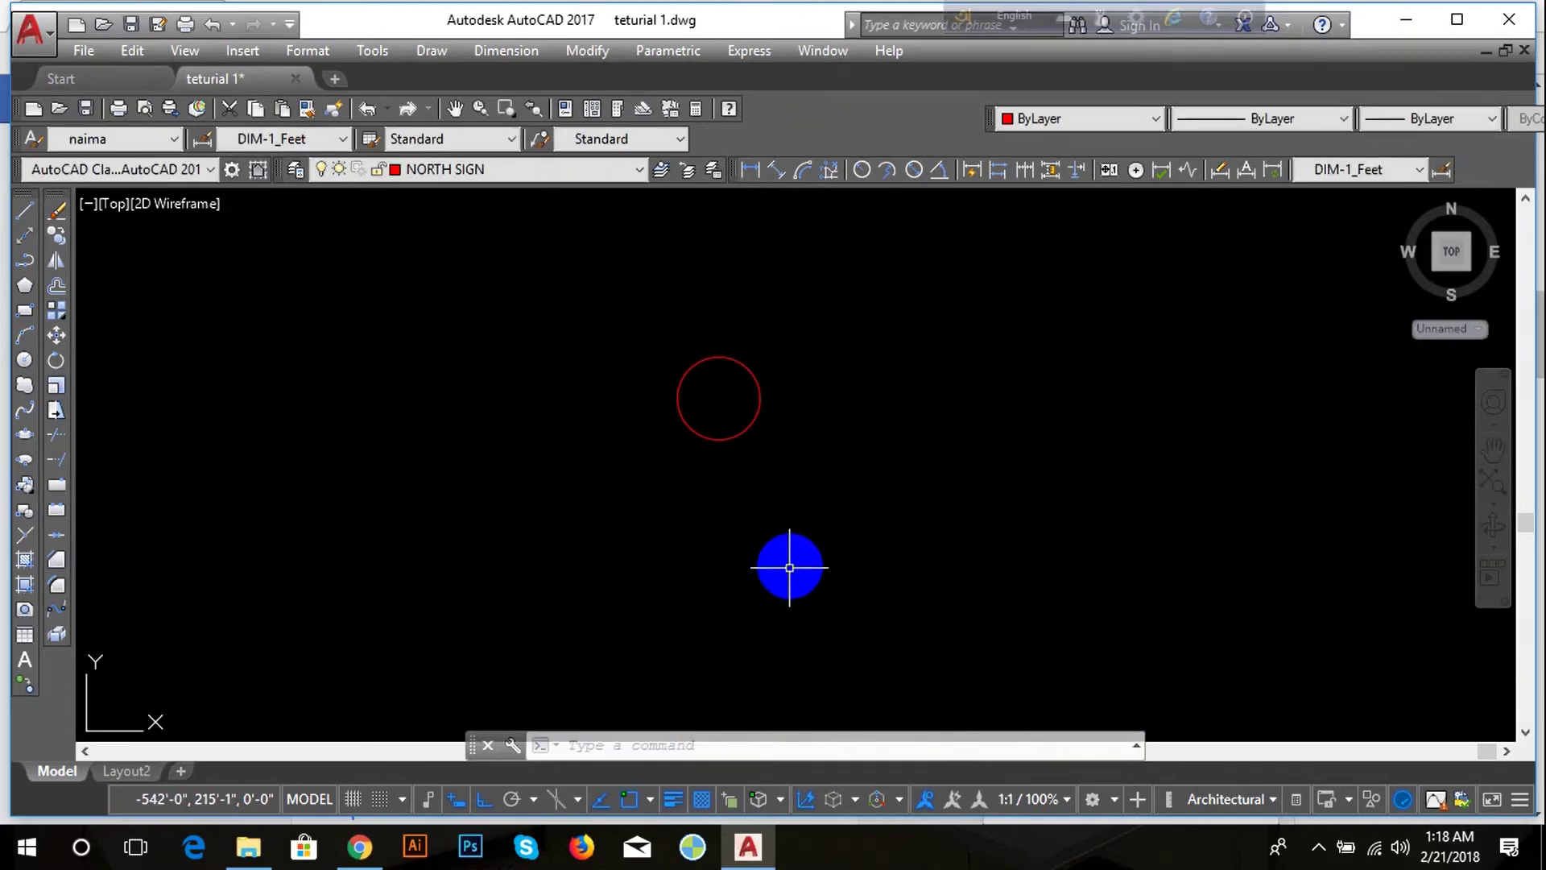
Draw a three-point circle below and right of the existing circle, with the third point about 2'-4" below the second
click(747, 745)
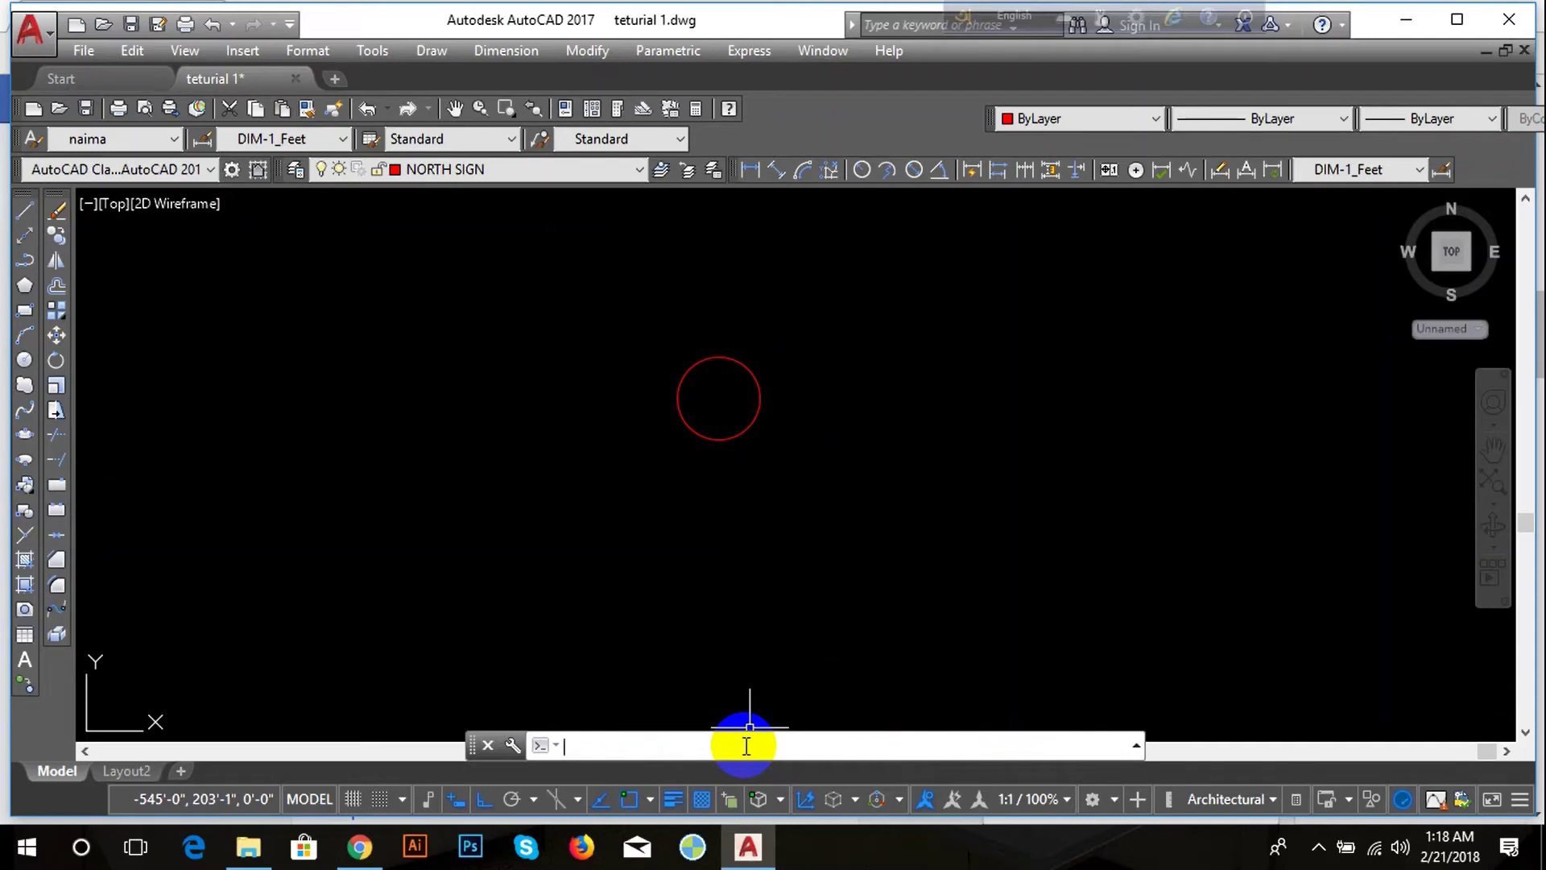
text(c)
key(Return)
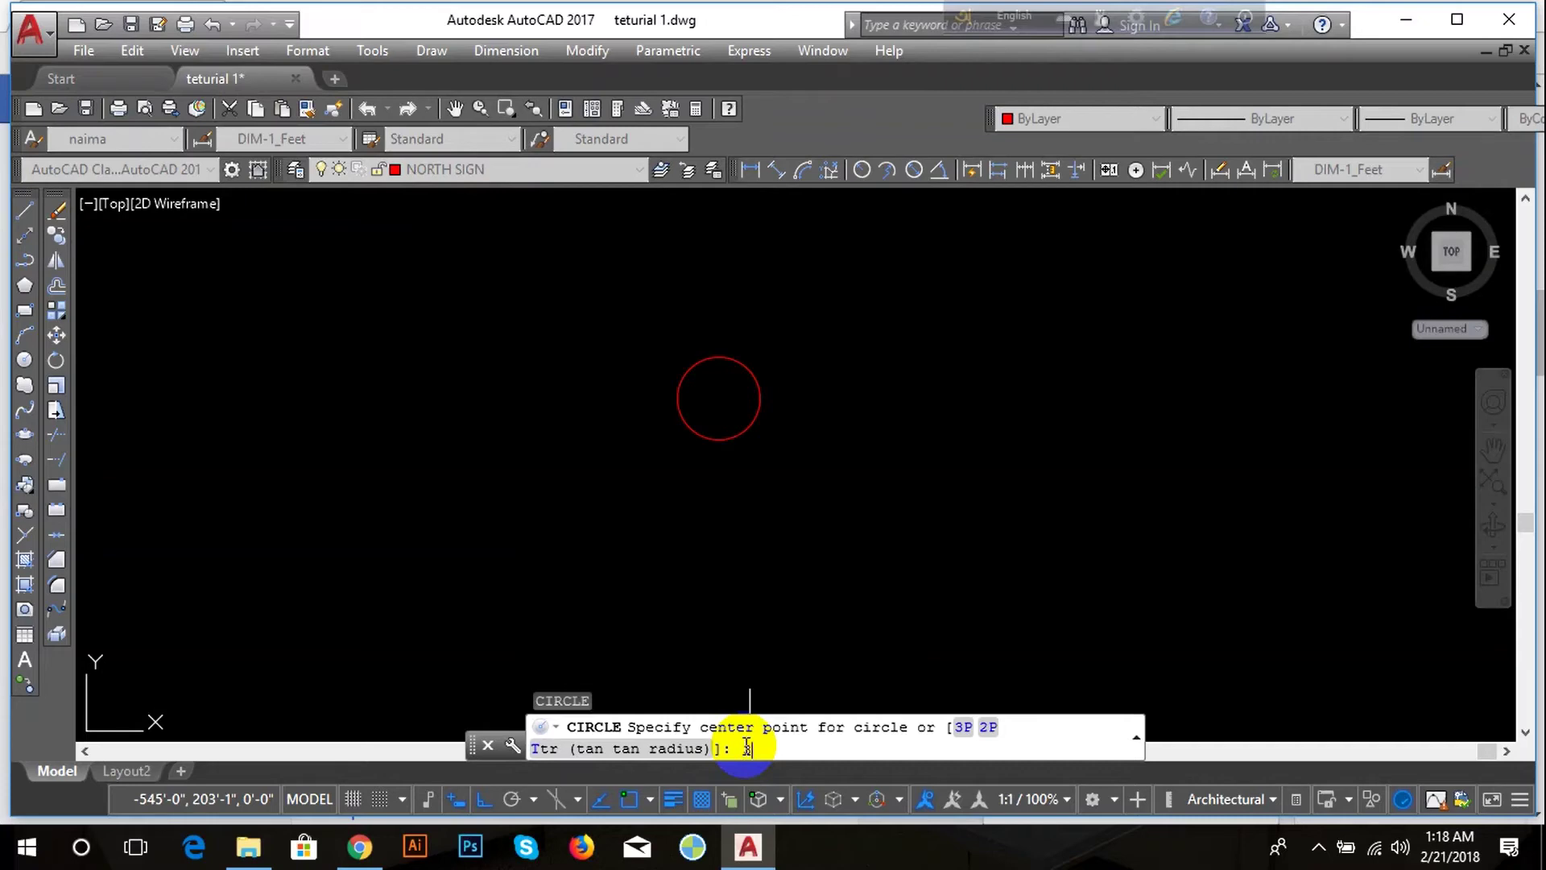
key(Return)
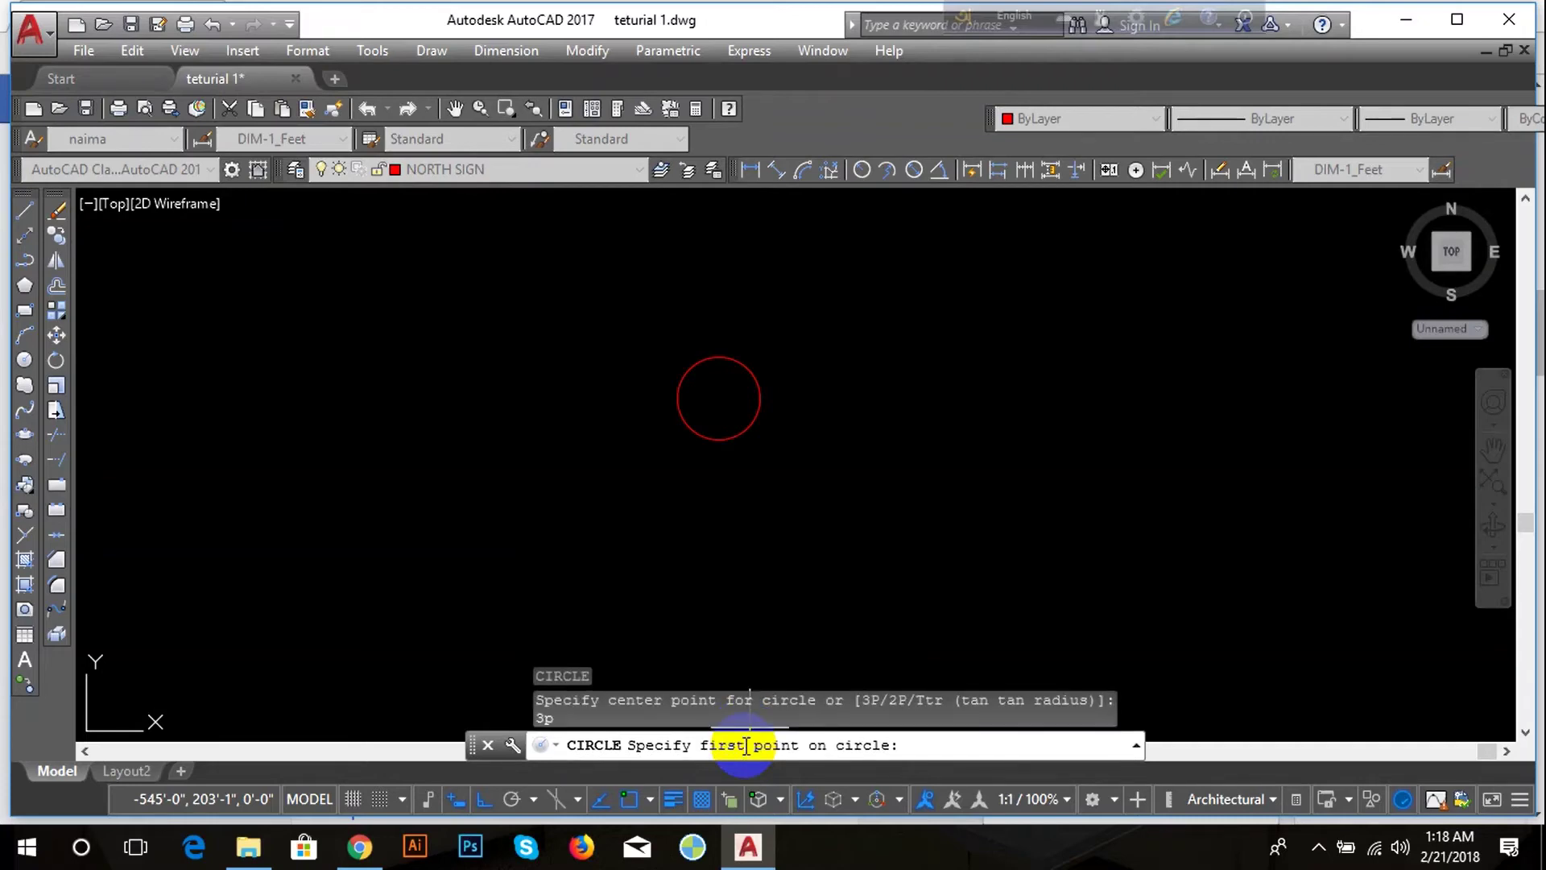
click(831, 475)
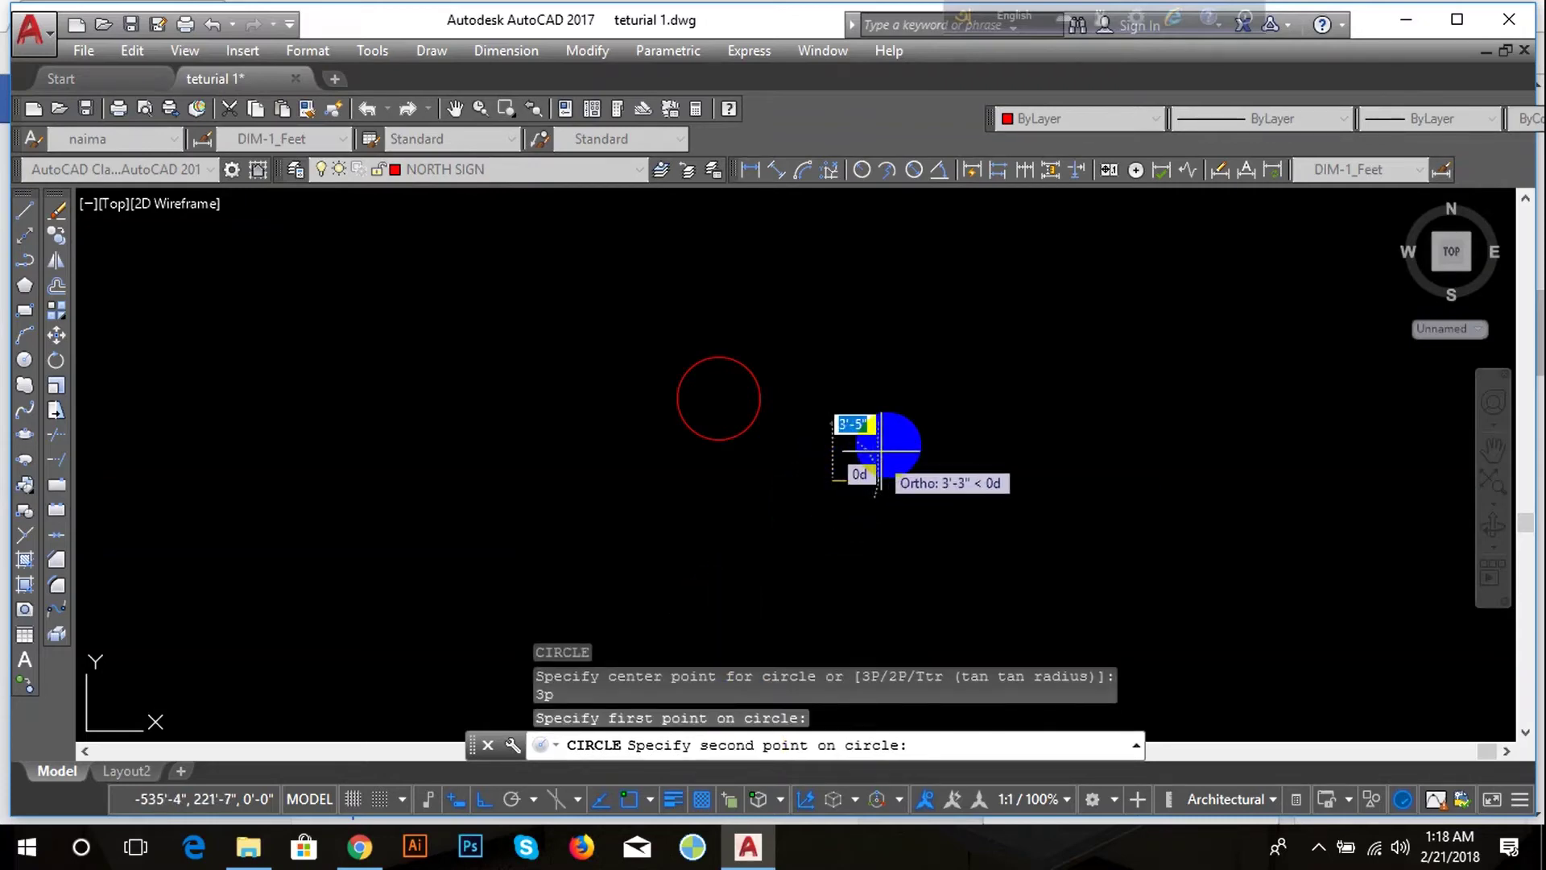
click(889, 446)
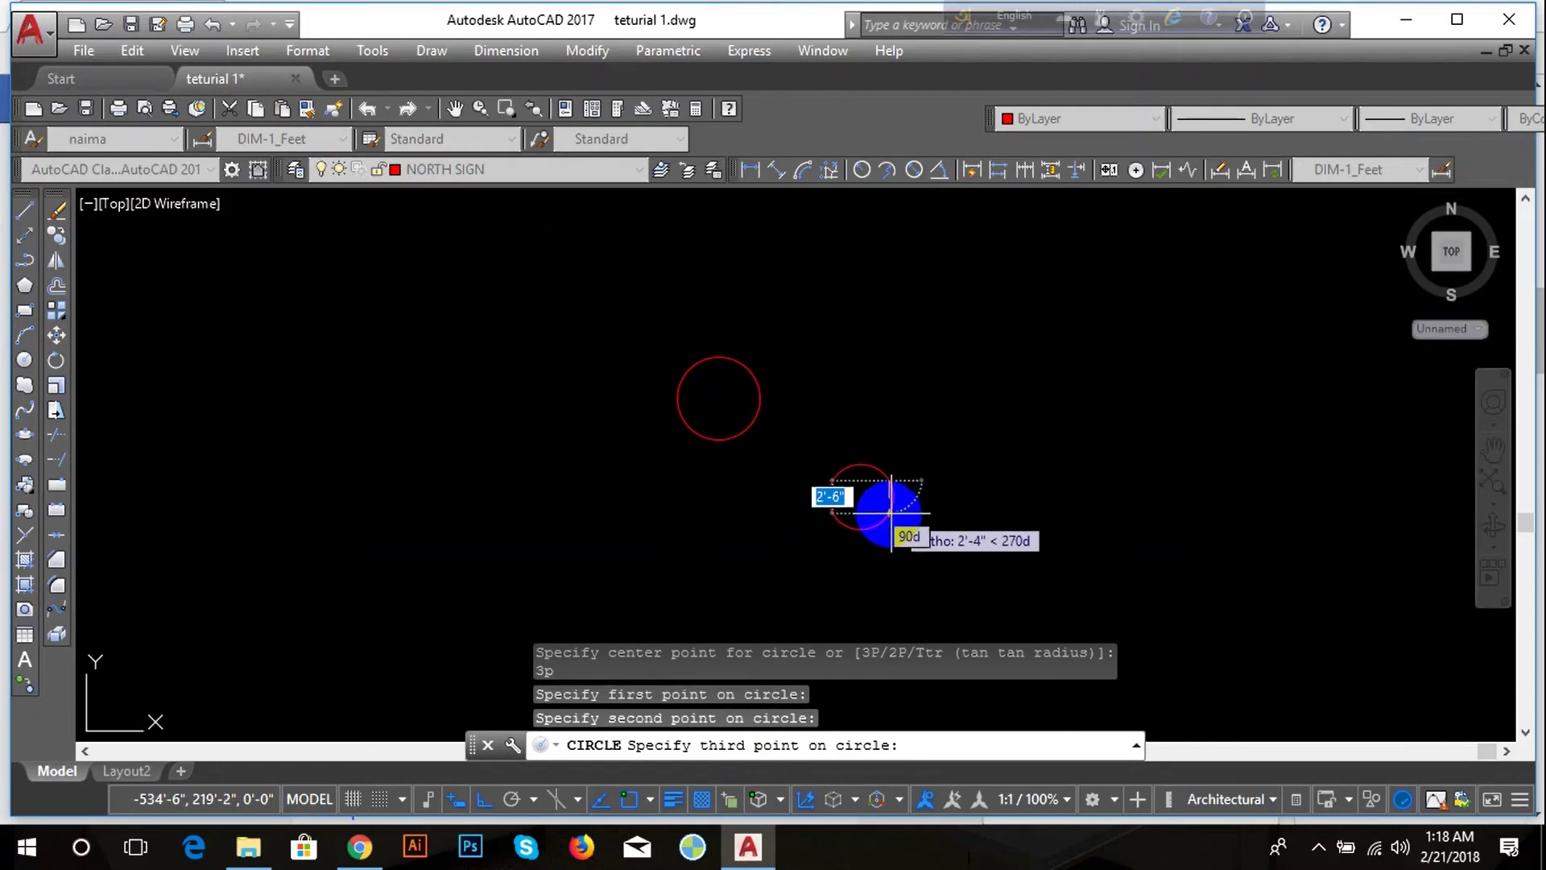
click(890, 513)
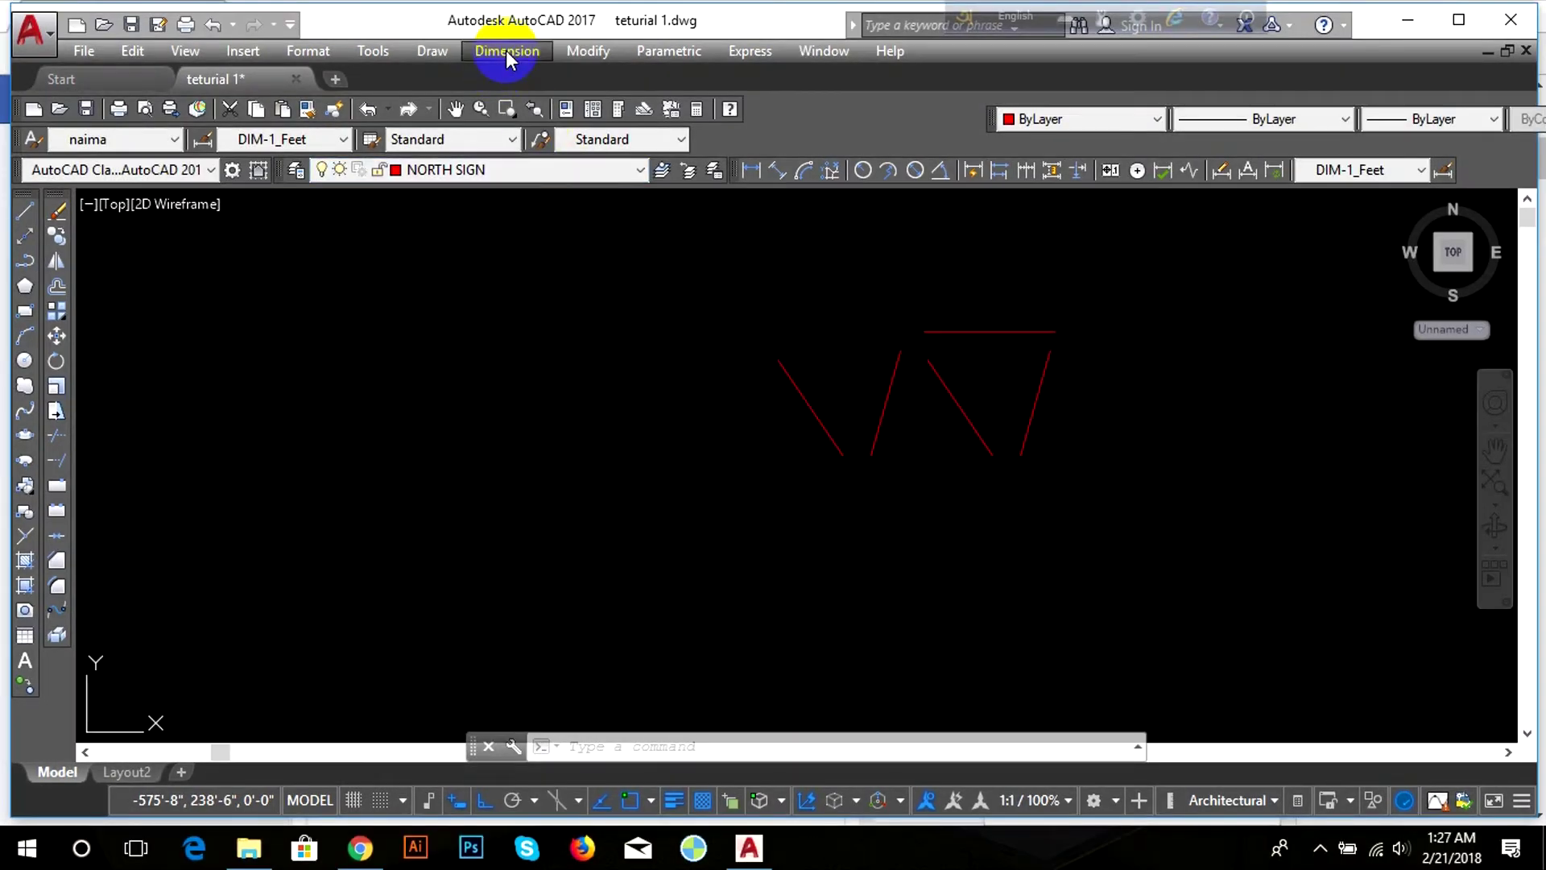
Draw a Tan, Tan, Radius circle with a radius of 1' tangent to the two slanted lines of the left pair
click(434, 53)
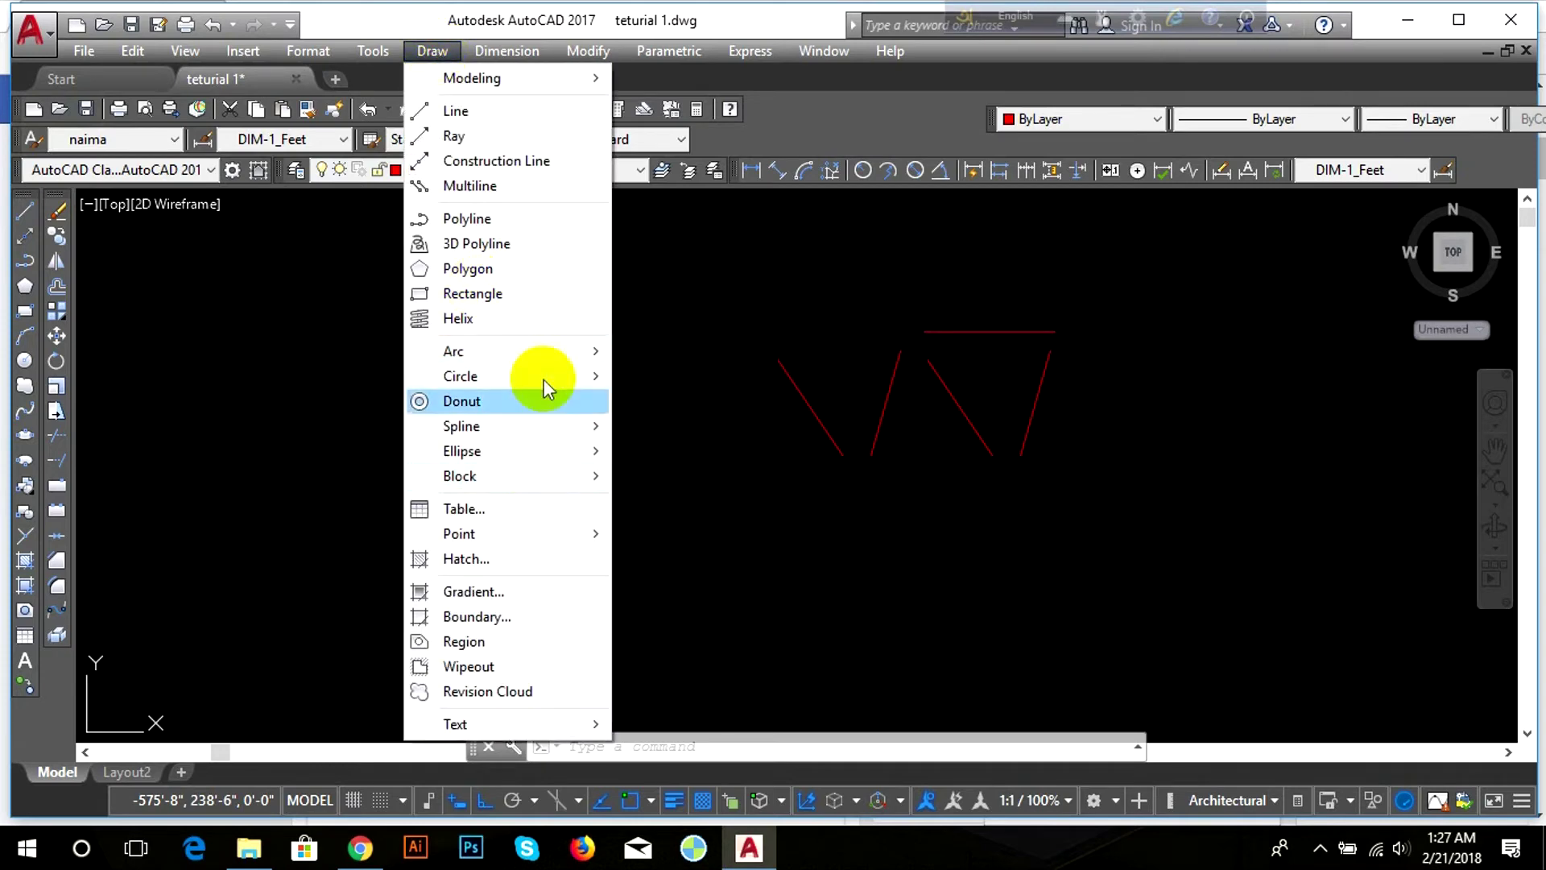
mouse_move(547, 376)
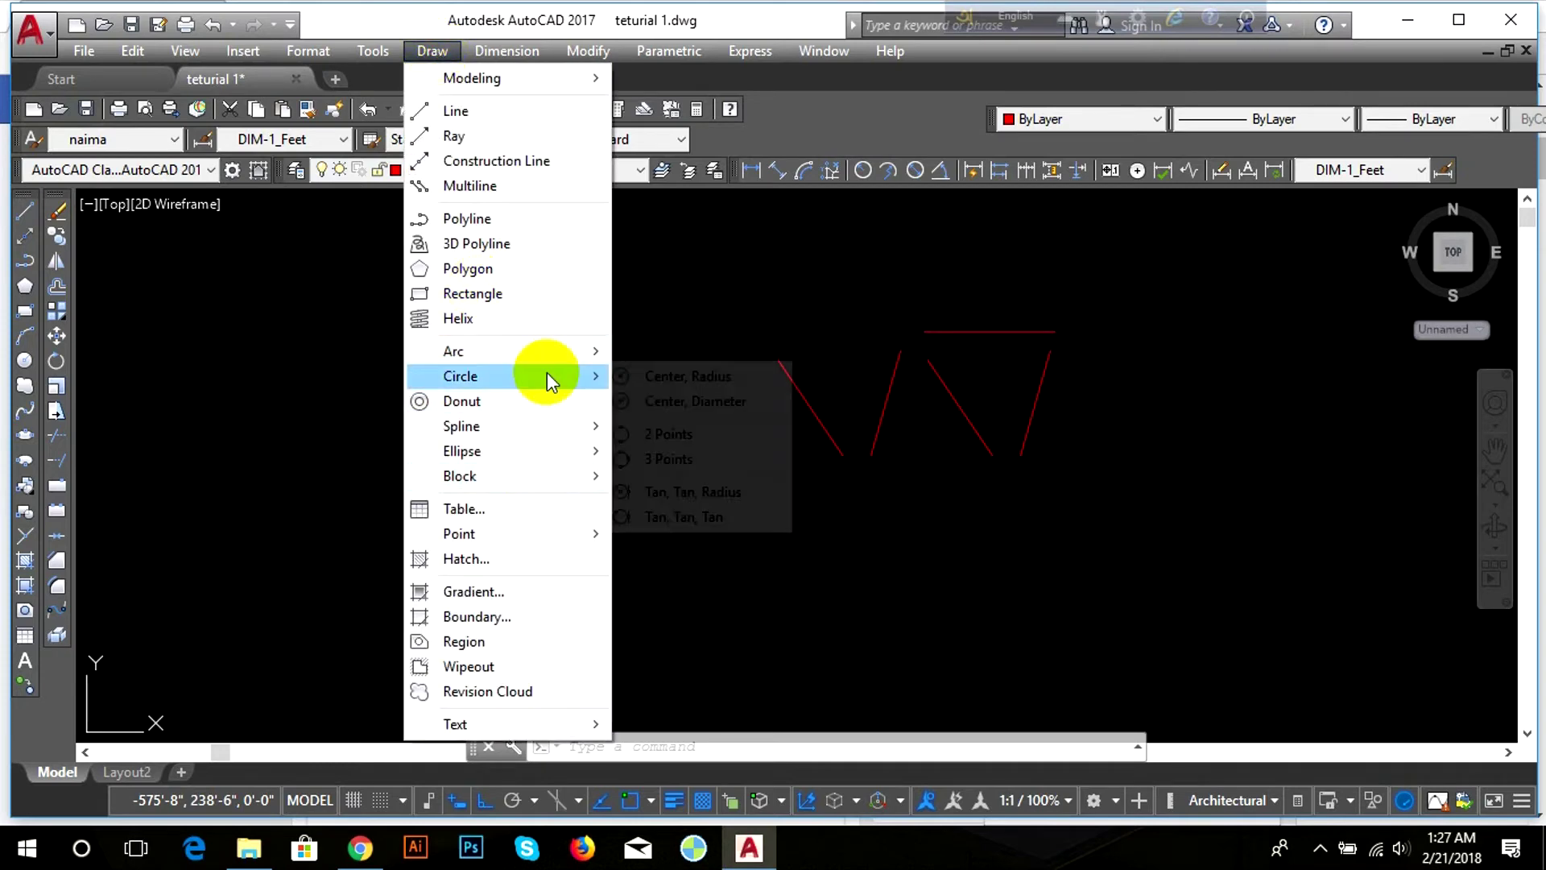
click(706, 493)
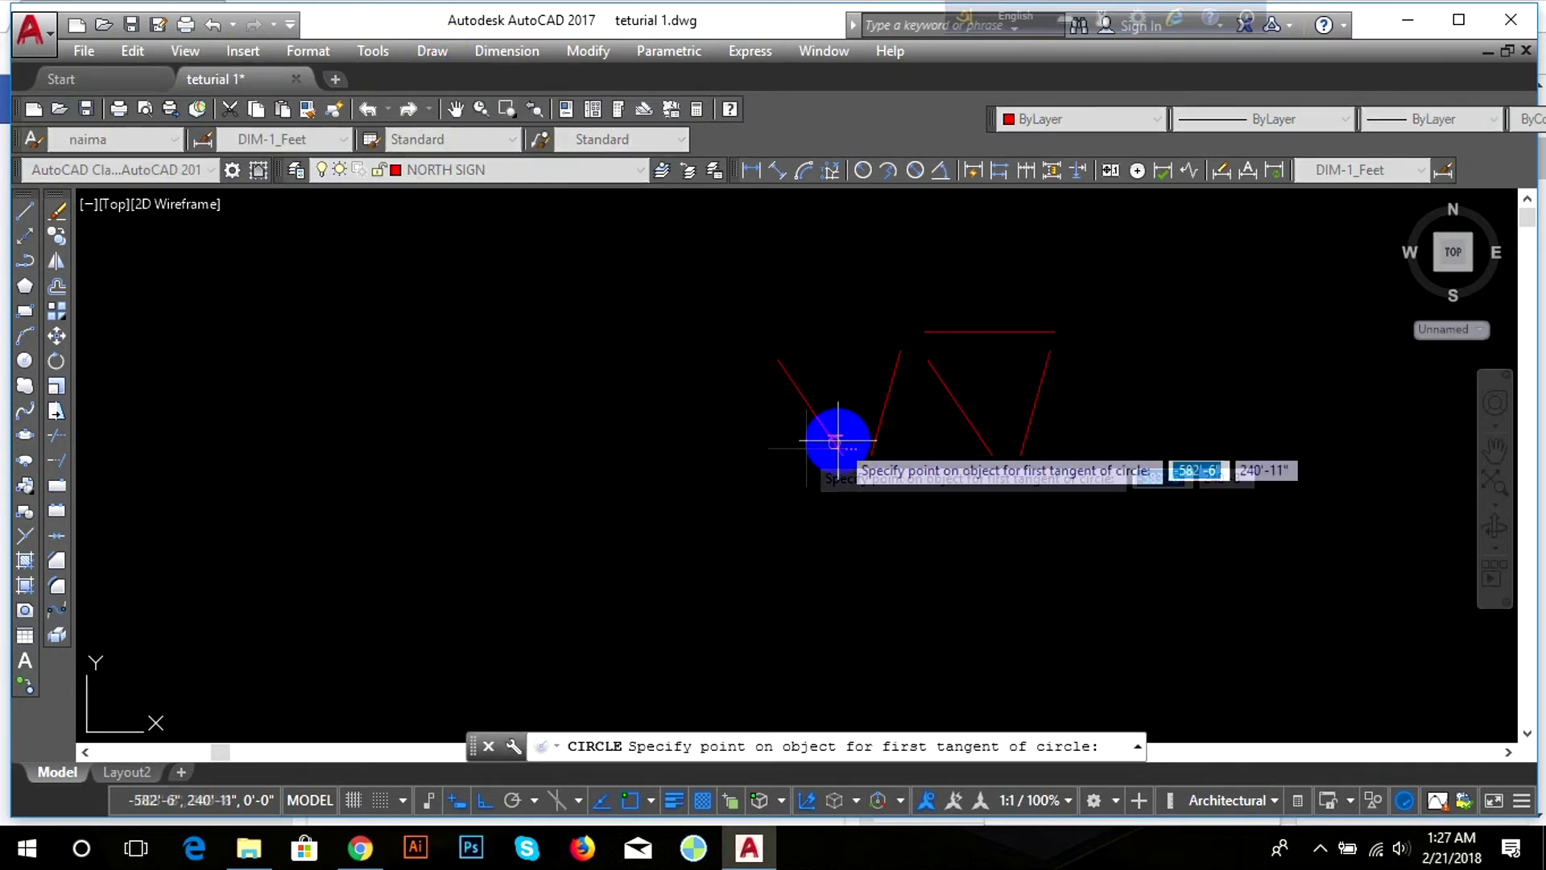
click(812, 405)
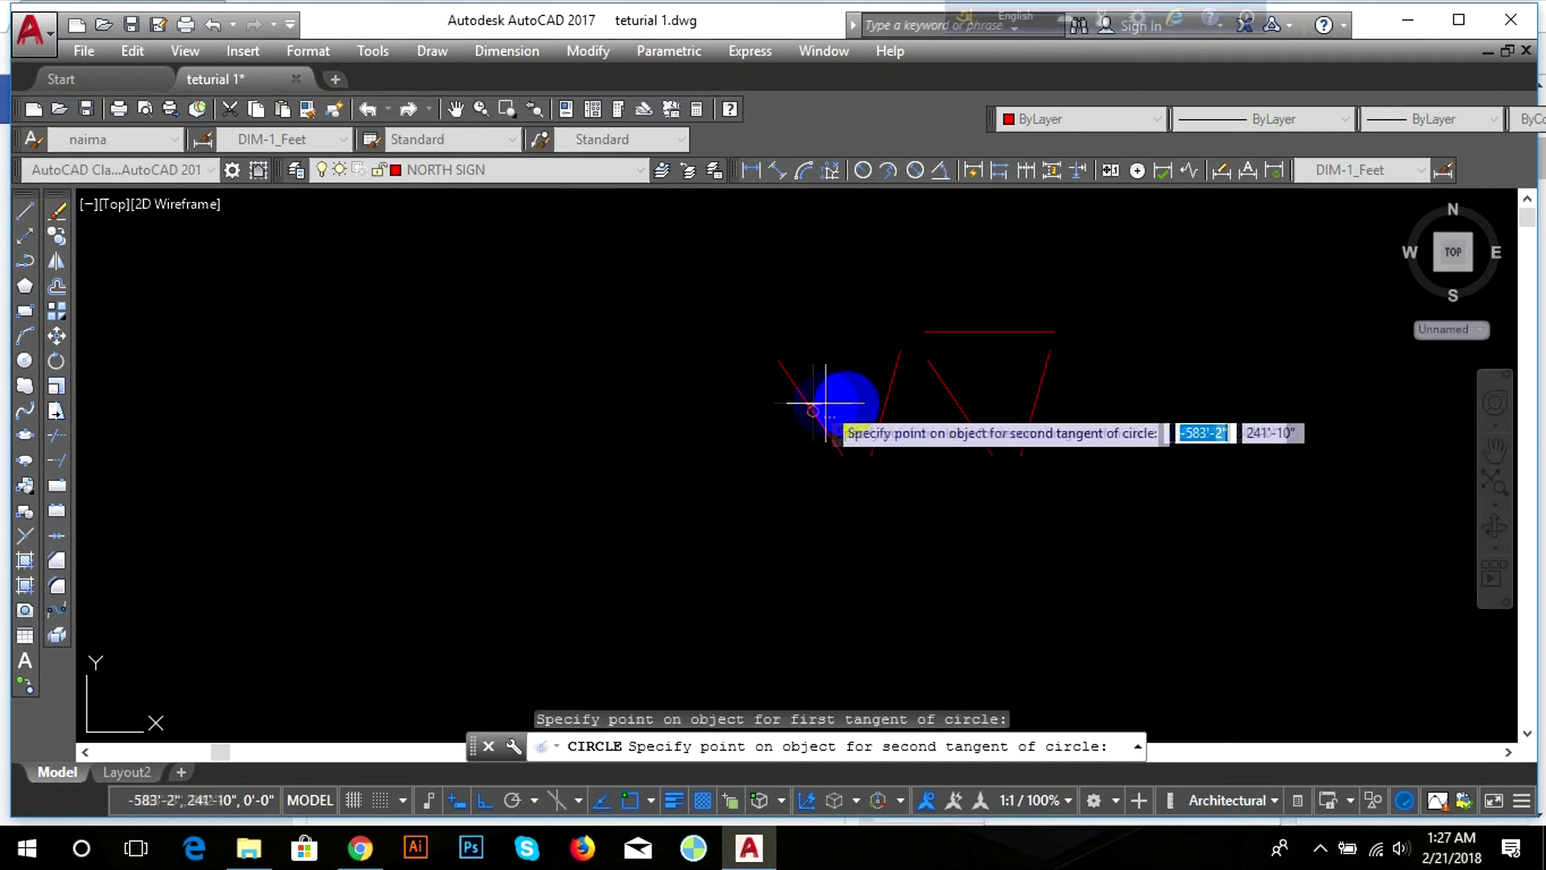
click(885, 401)
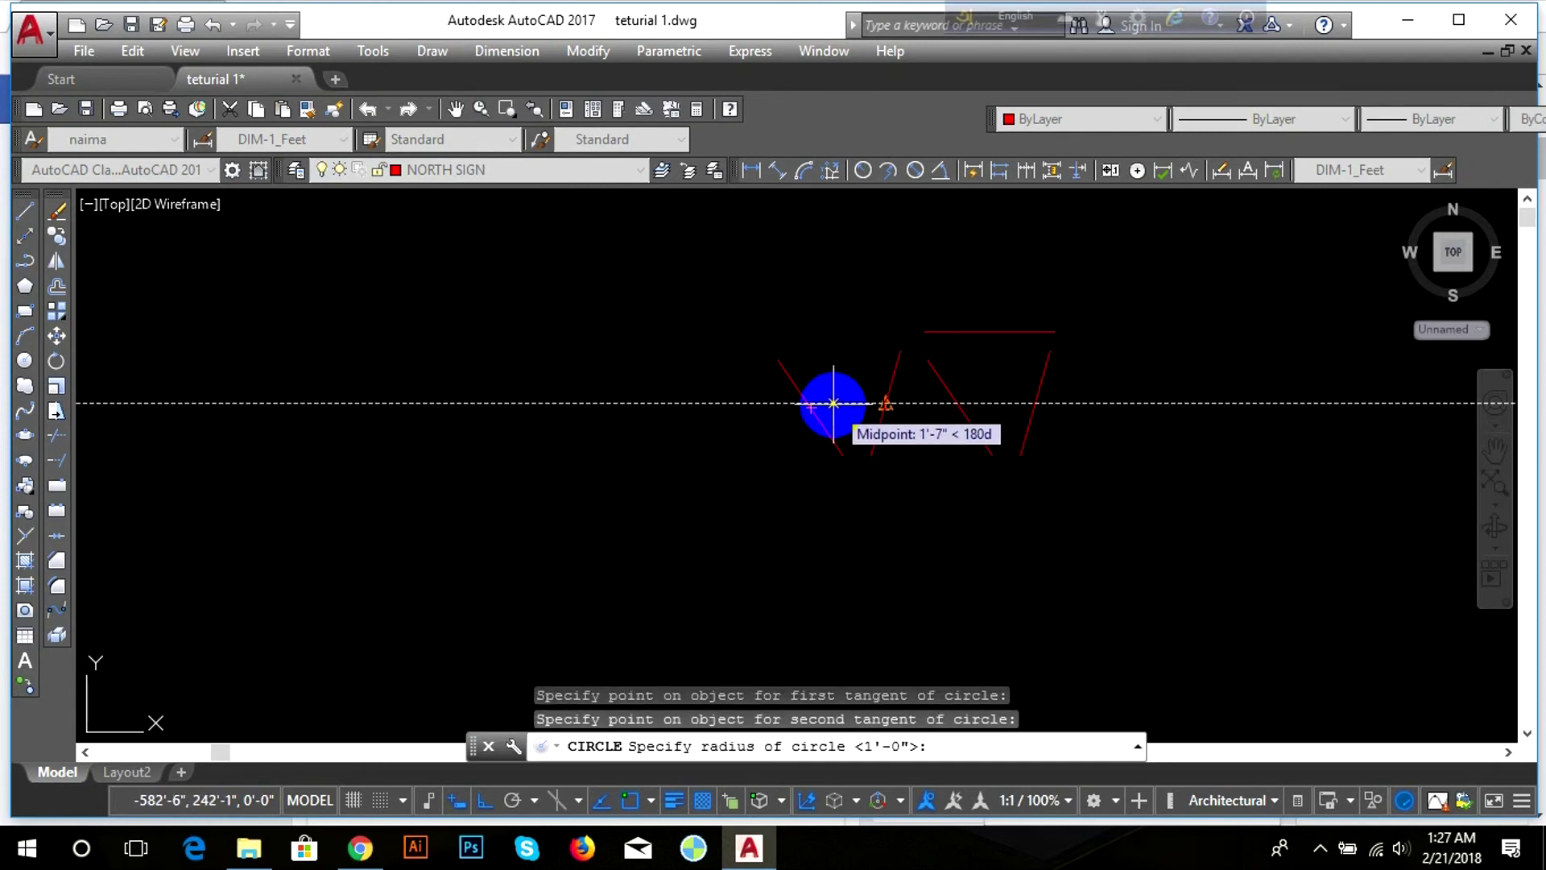
text(1)
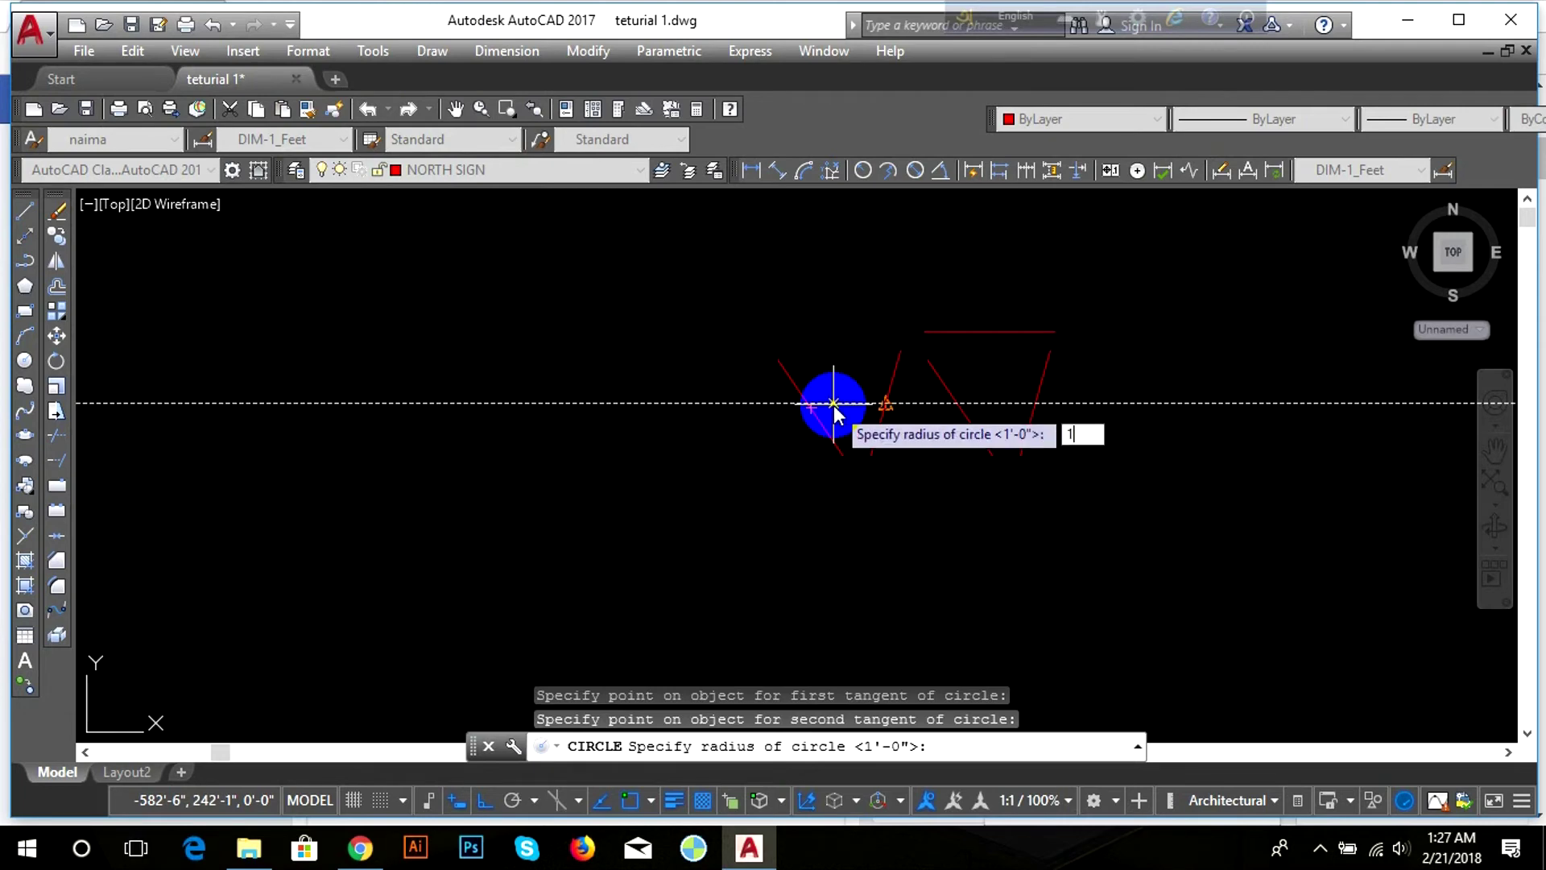
key(Return)
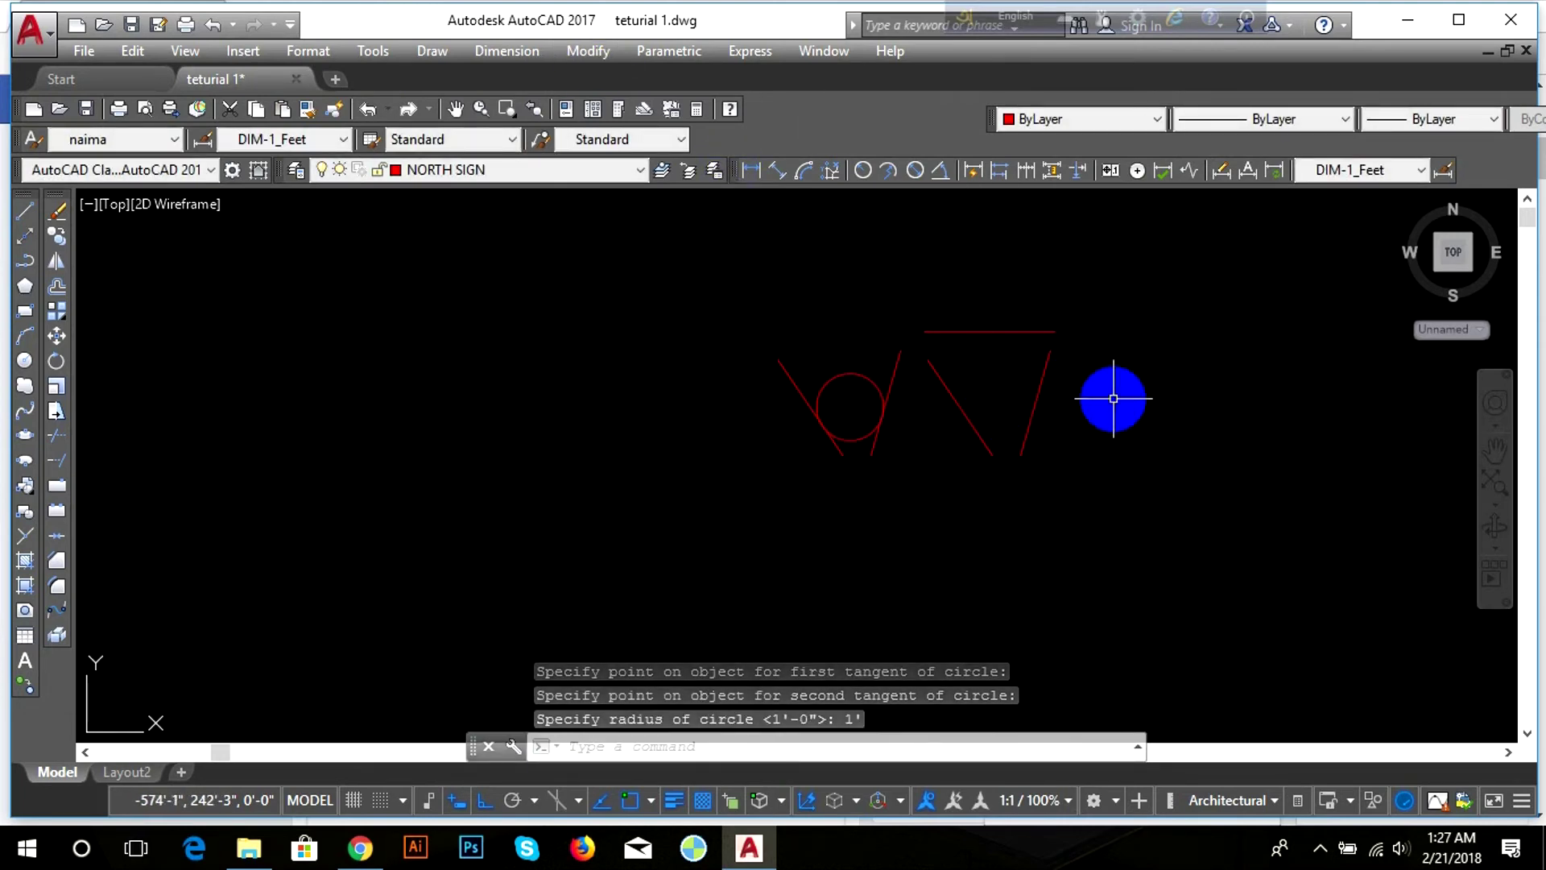
Draw a Tan, Tan, Tan circle tangent to the two slanted lines and the horizontal line of the right group
click(439, 53)
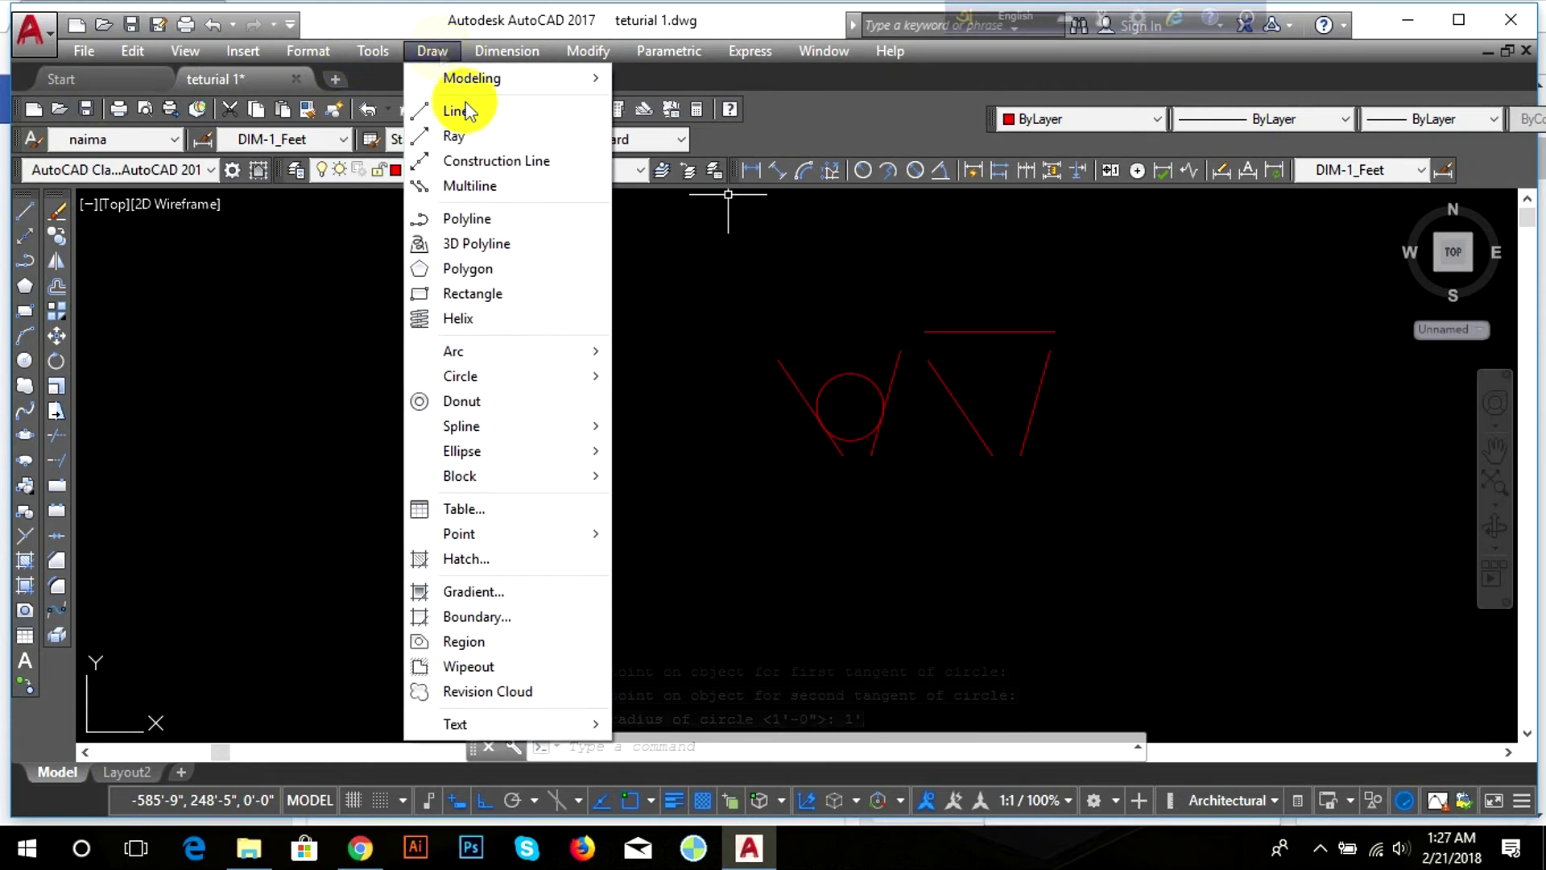
mouse_move(572, 375)
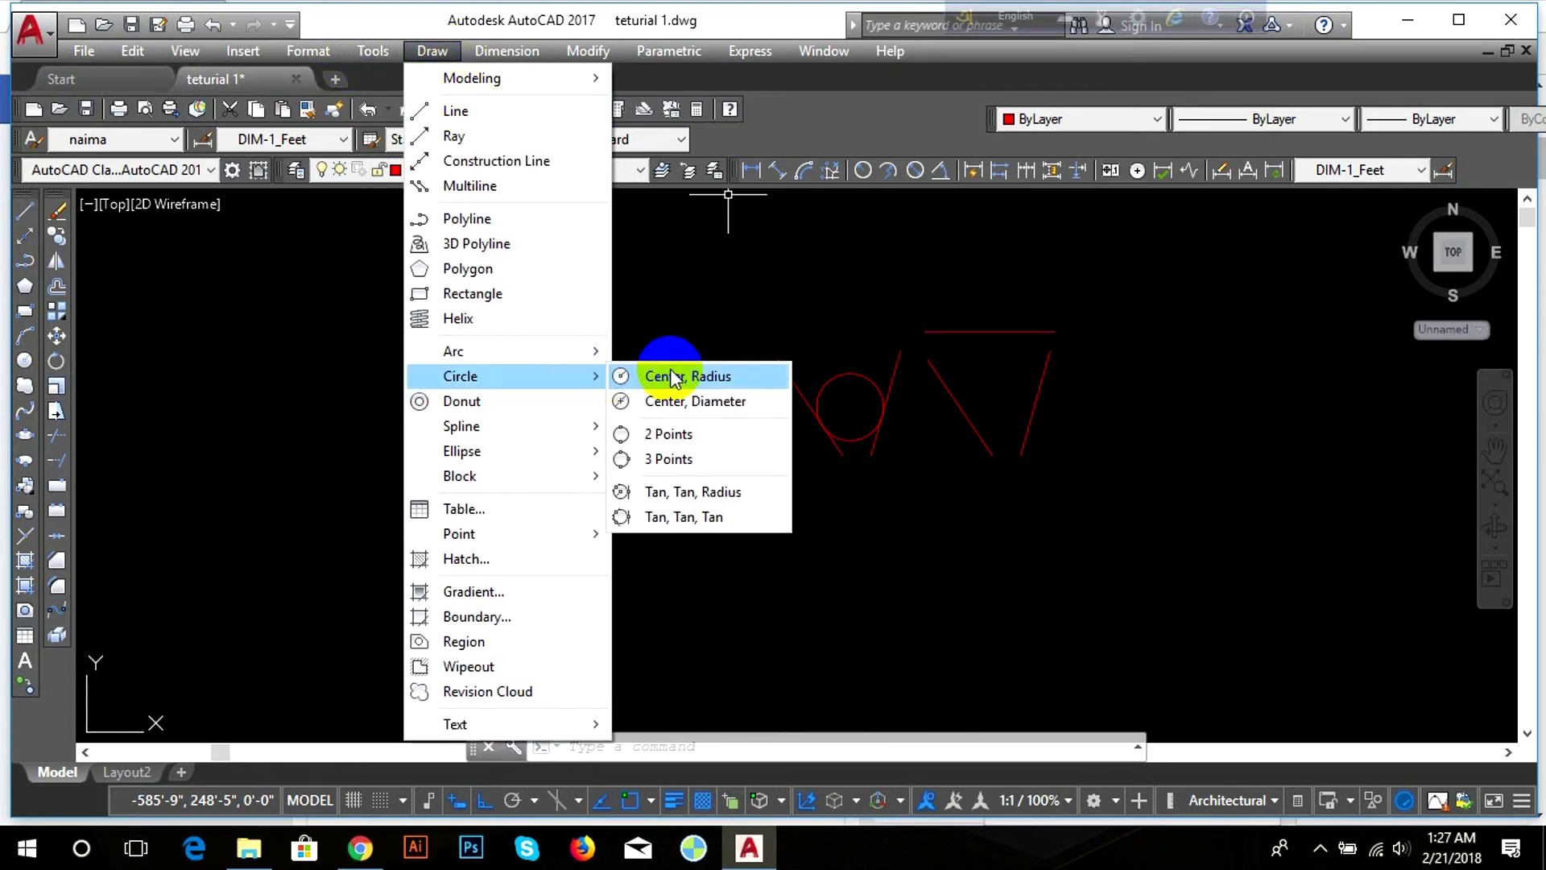
click(694, 512)
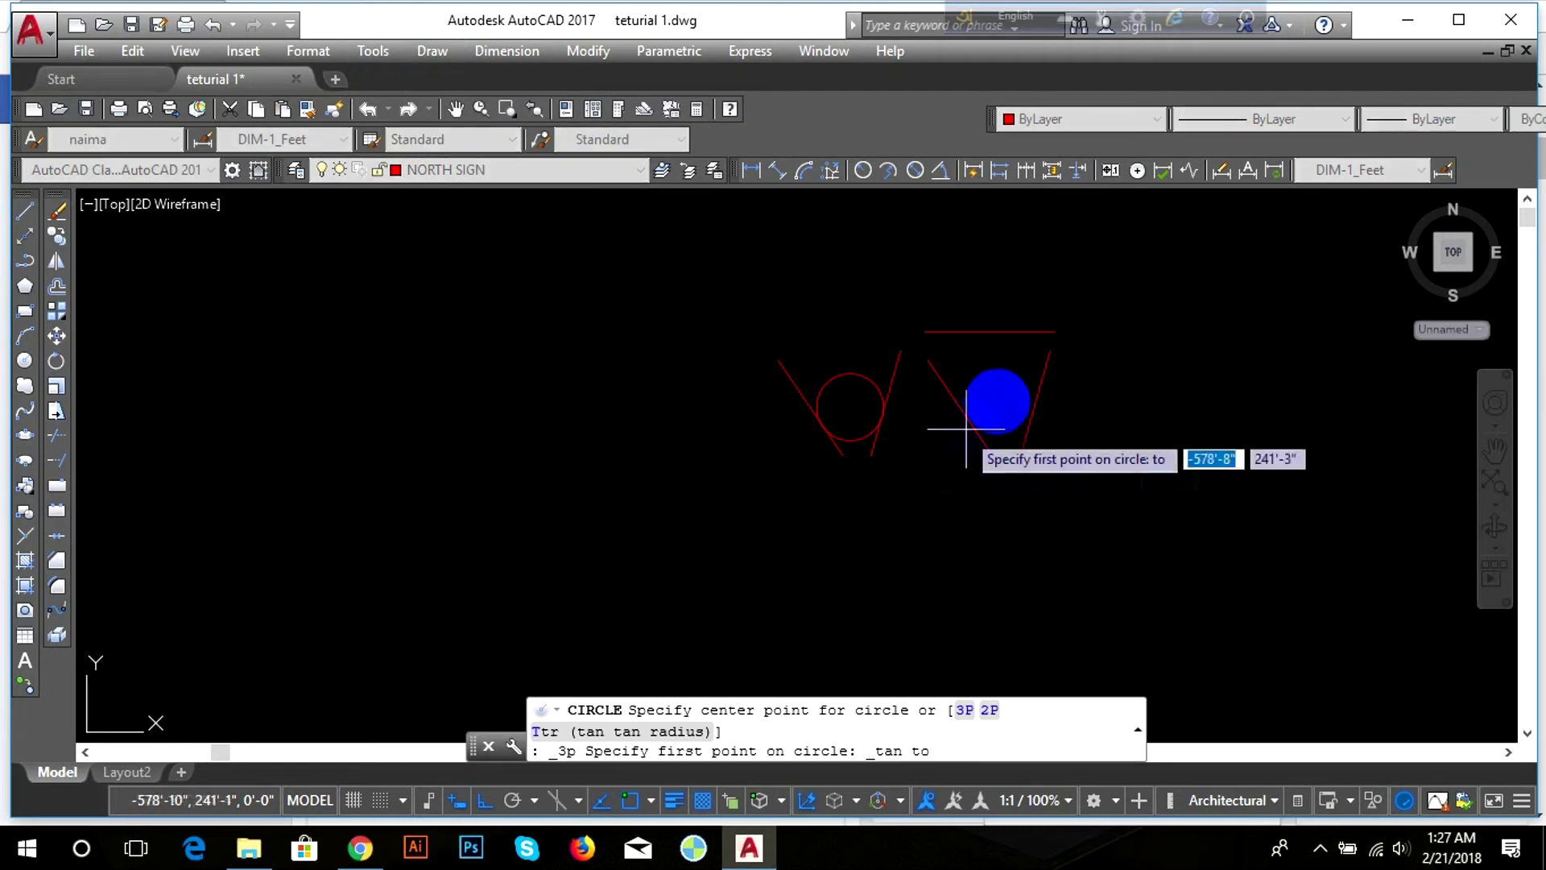
click(960, 407)
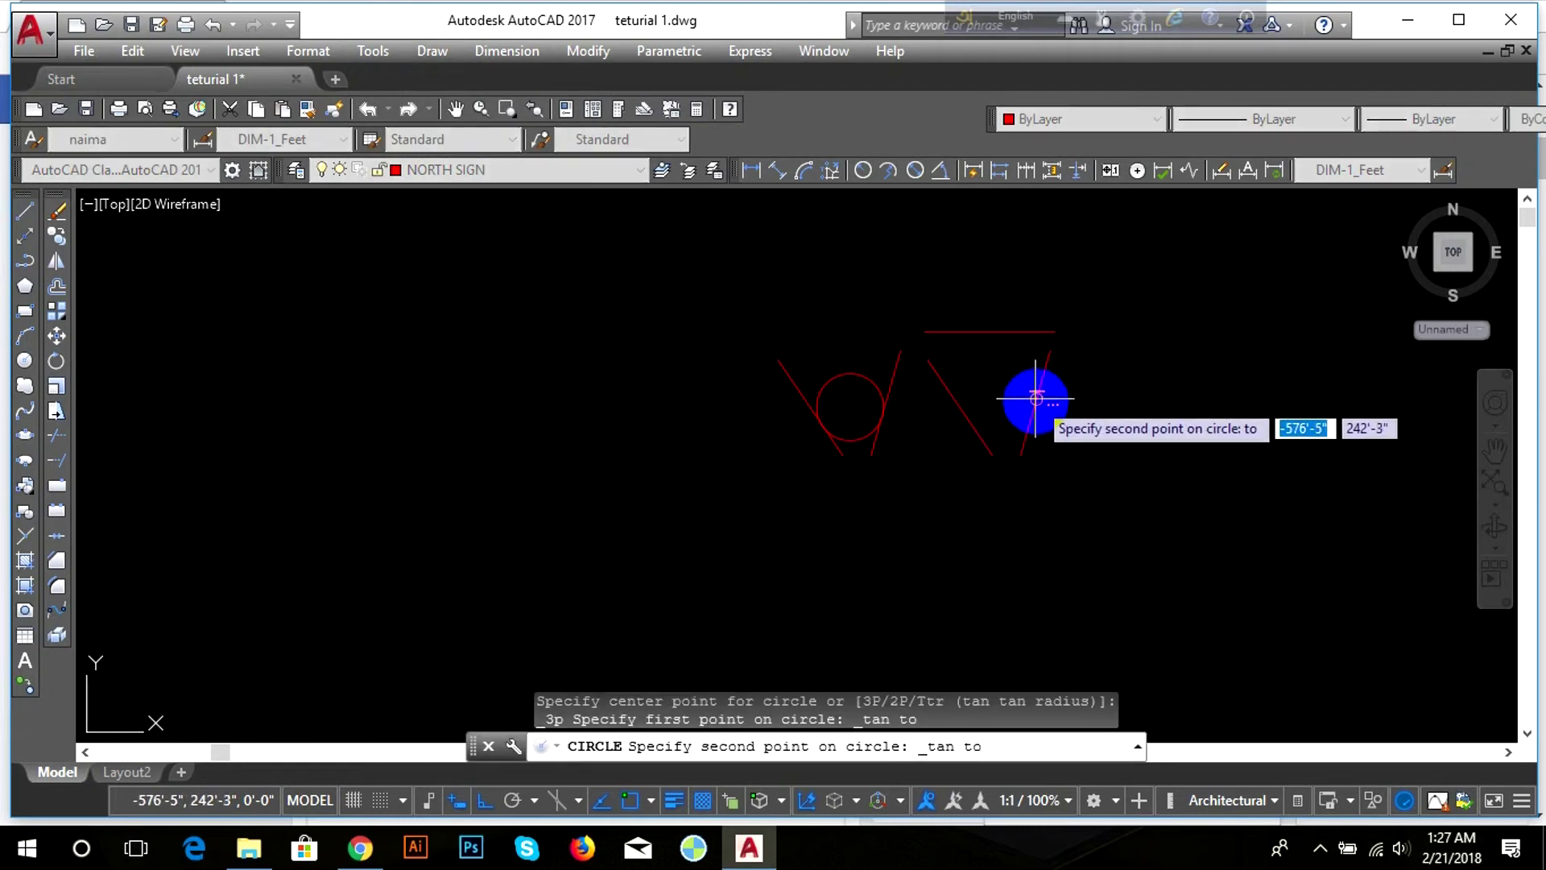
click(1025, 393)
click(992, 331)
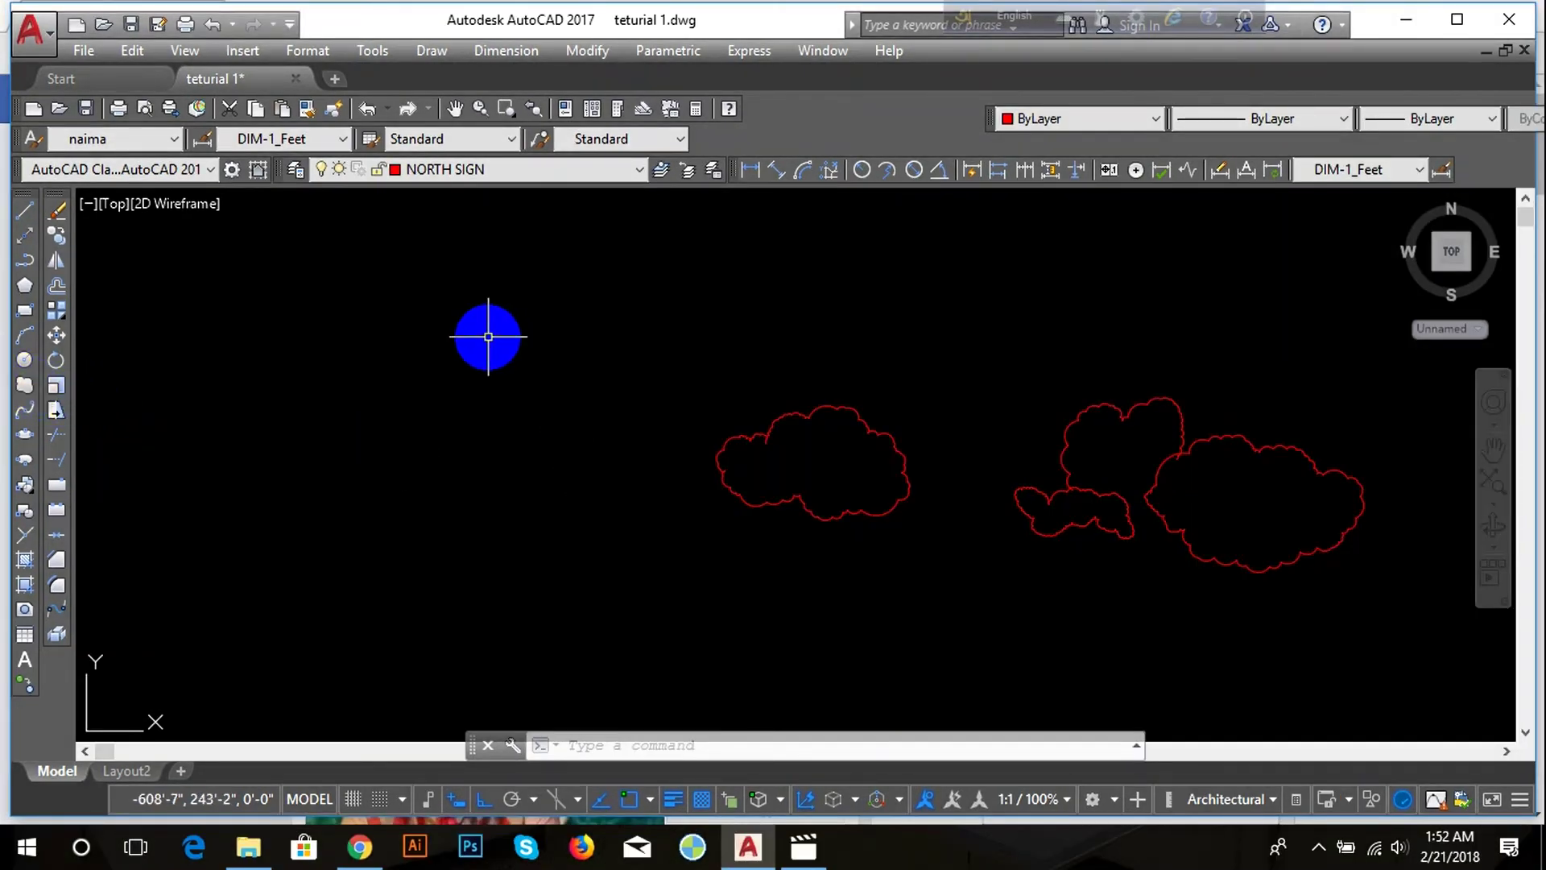
Draw a closed freehand revision cloud above and left of the existing clouds
click(470, 340)
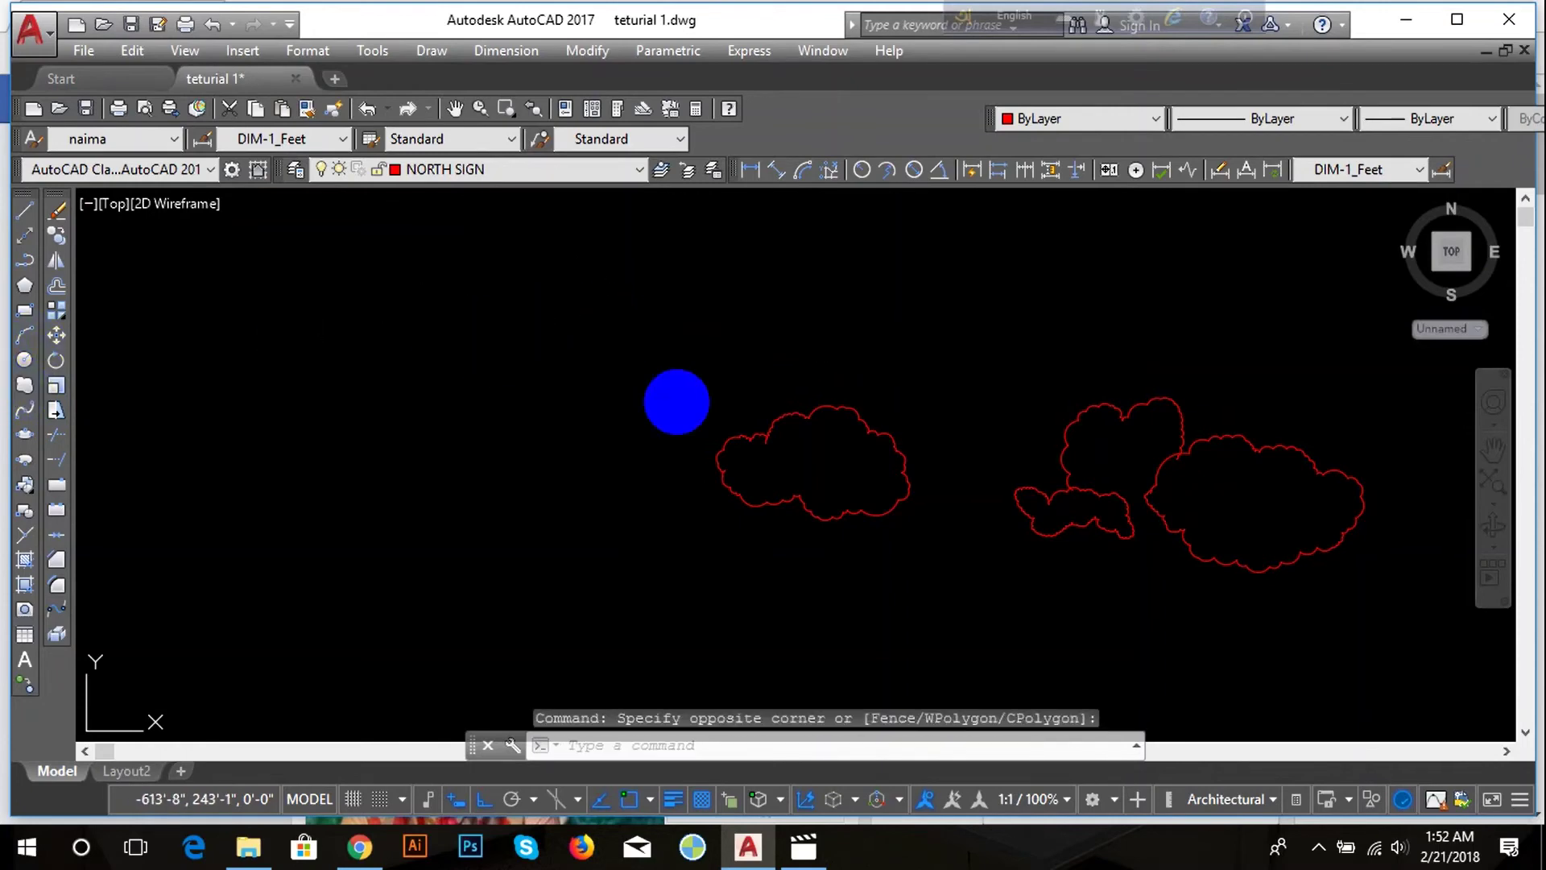
click(26, 387)
click(580, 332)
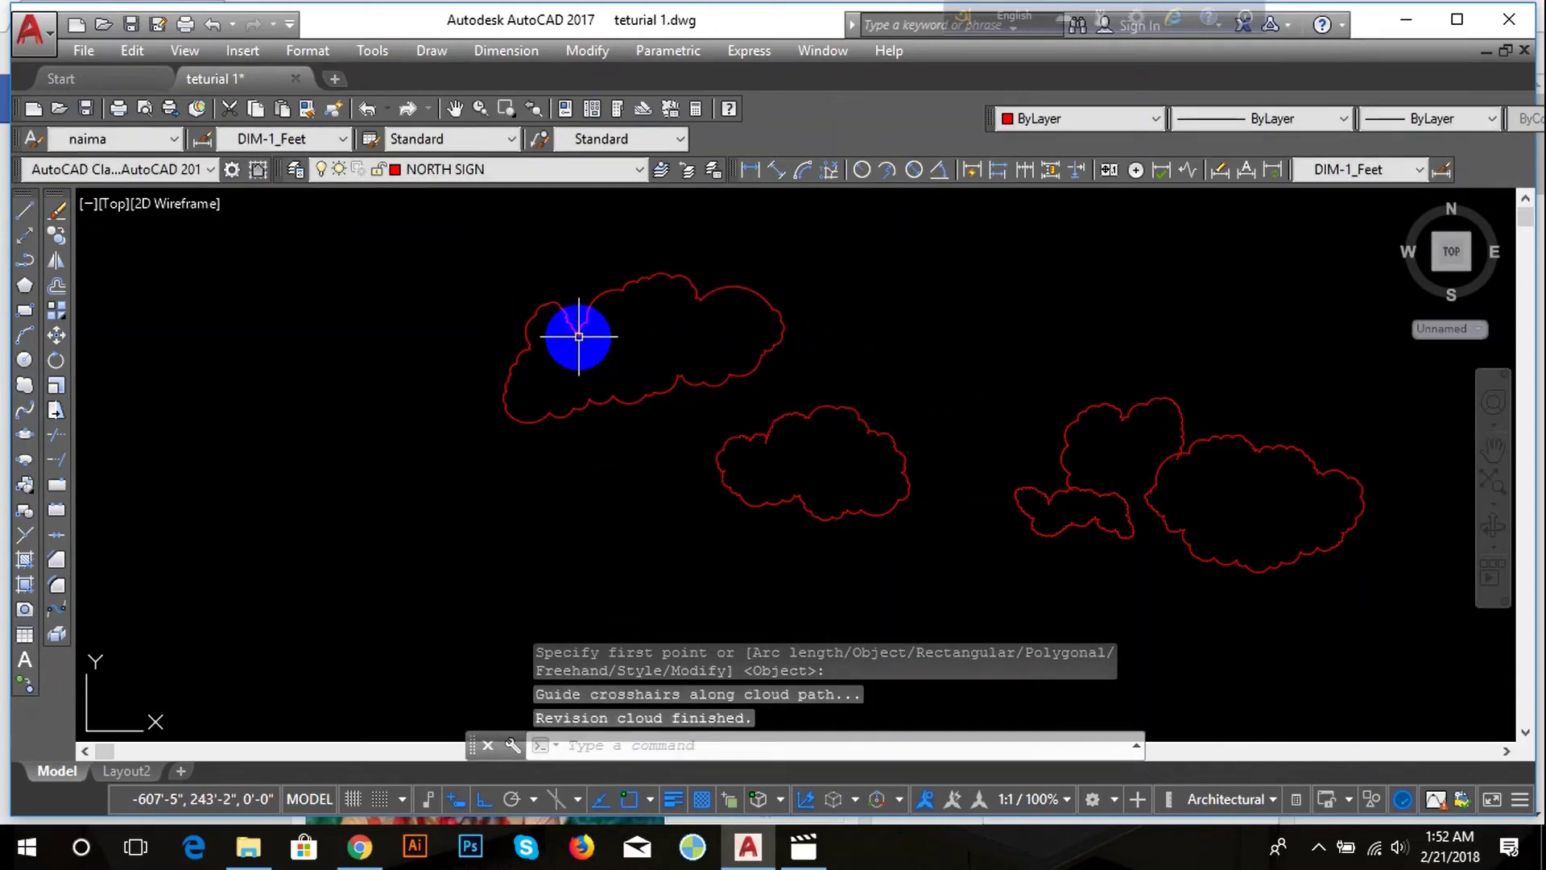
key(Return)
key(Return)
scroll(701, 367, up, 2)
scroll(555, 379, down, 2)
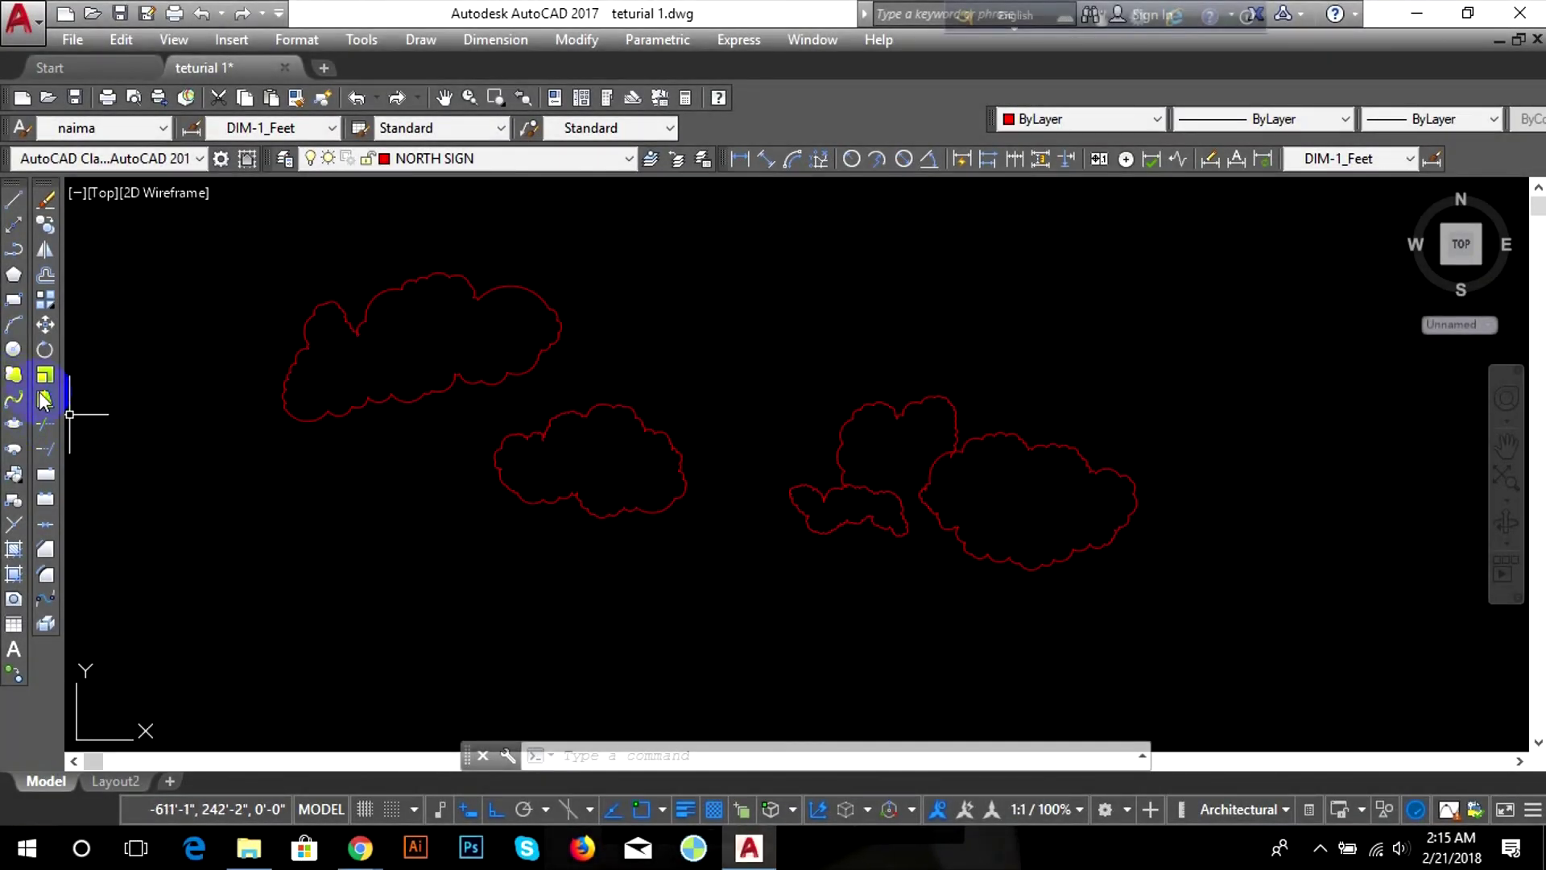
Draw an open, winding S-shaped spline below the leftmost revision cloud
click(15, 399)
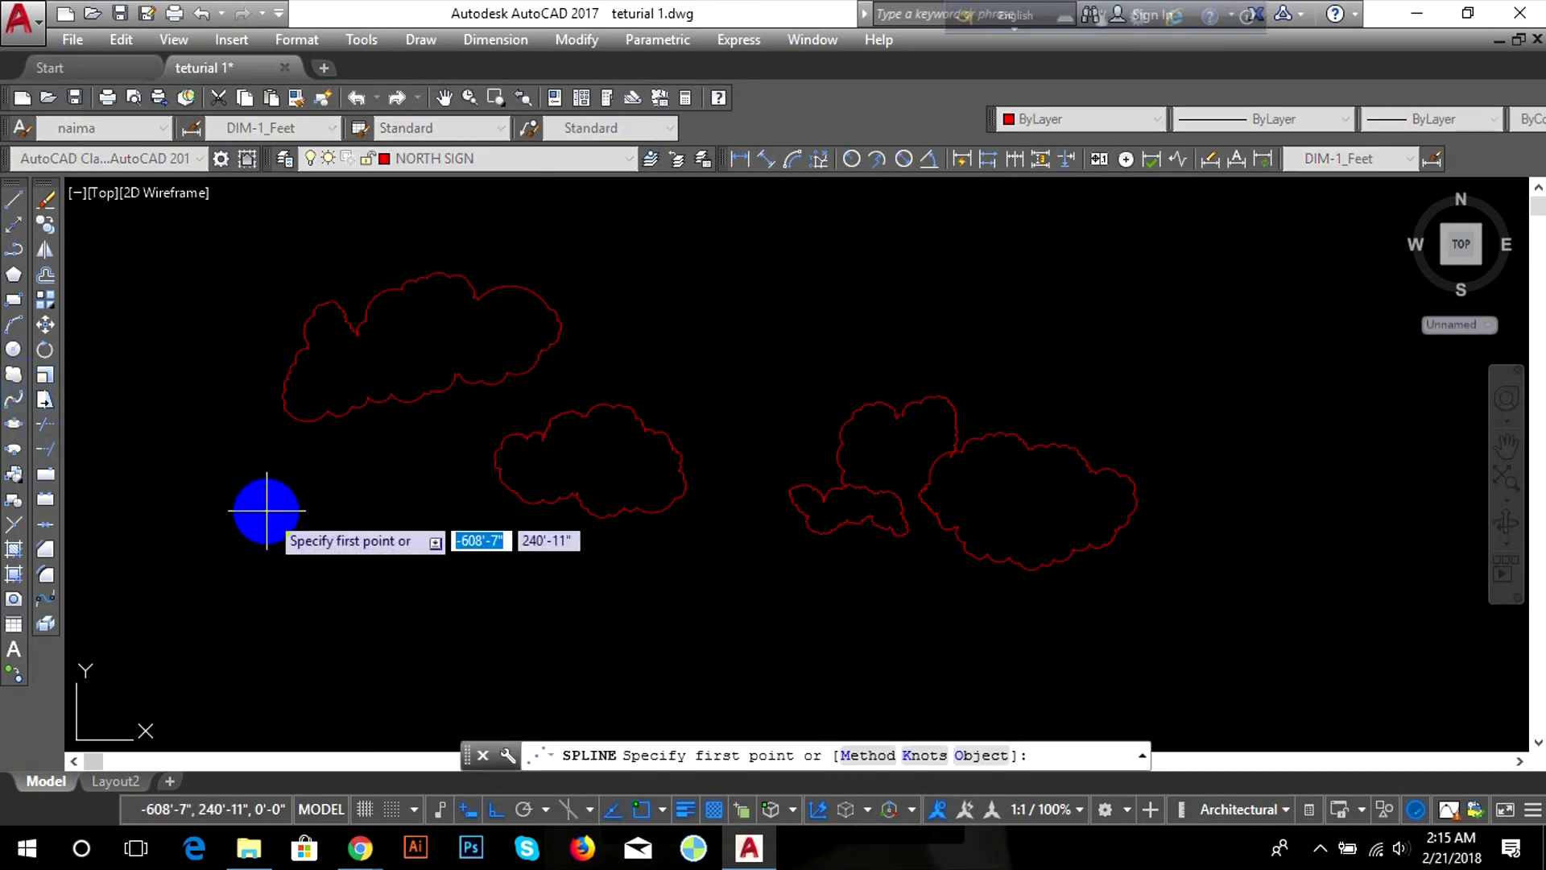
click(267, 510)
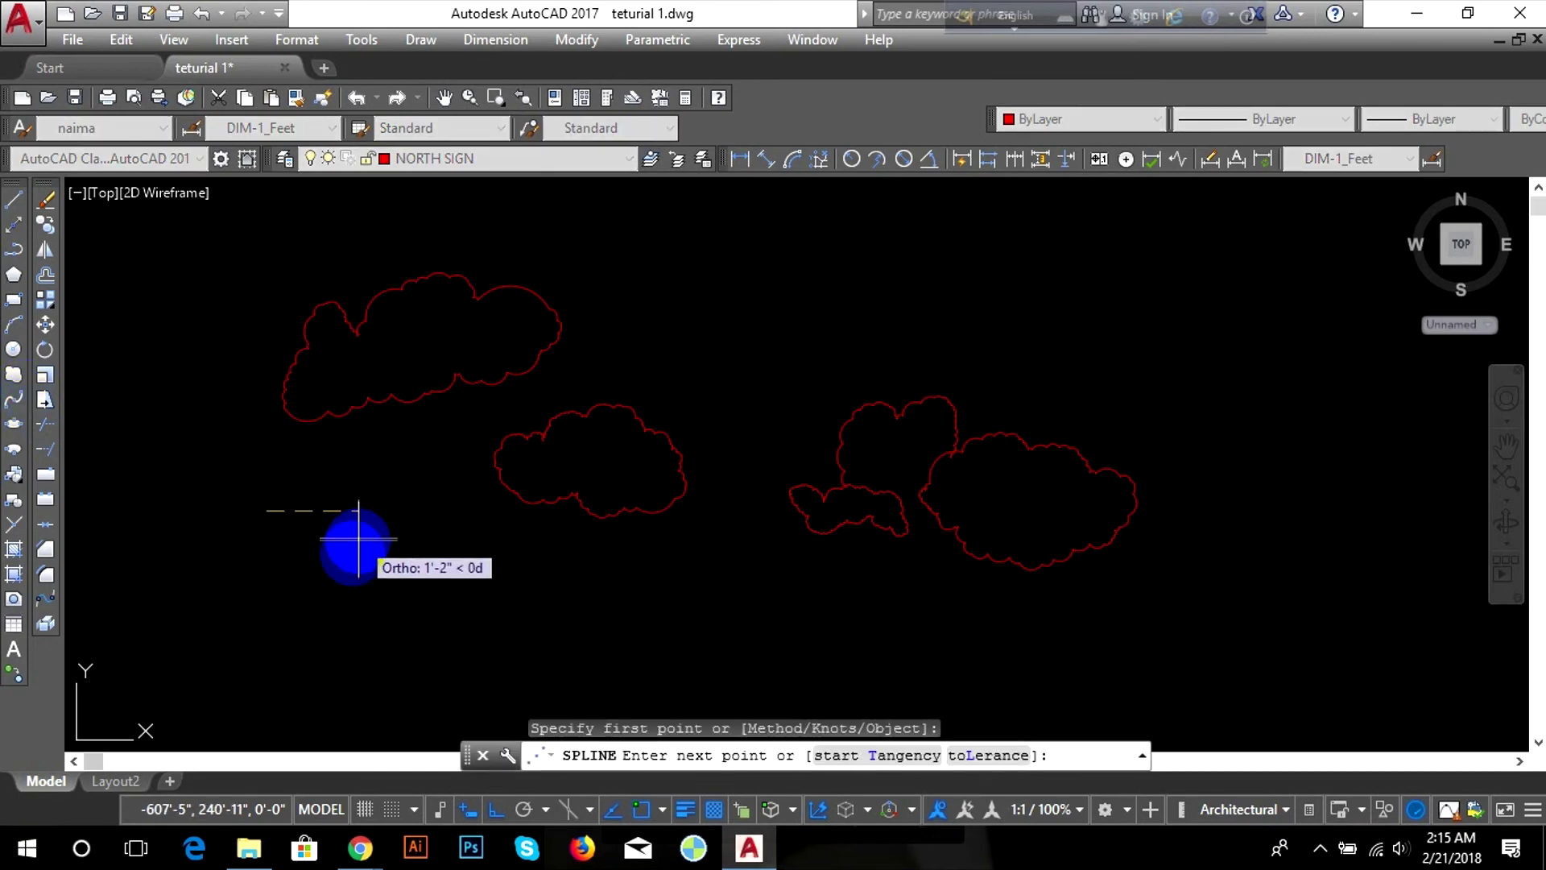
click(348, 564)
click(328, 596)
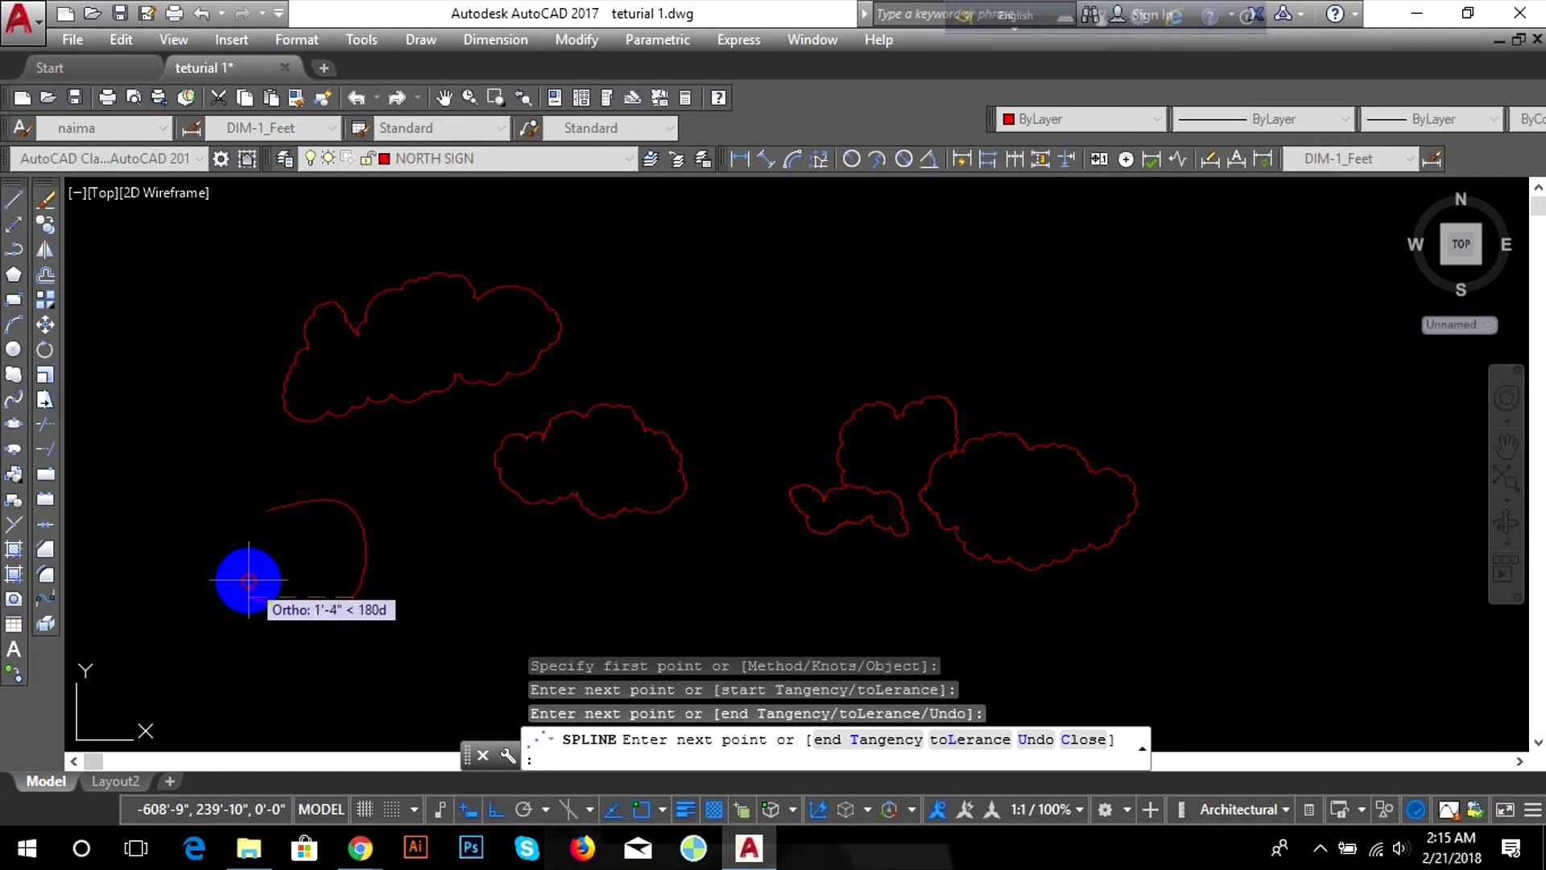
click(203, 668)
click(366, 658)
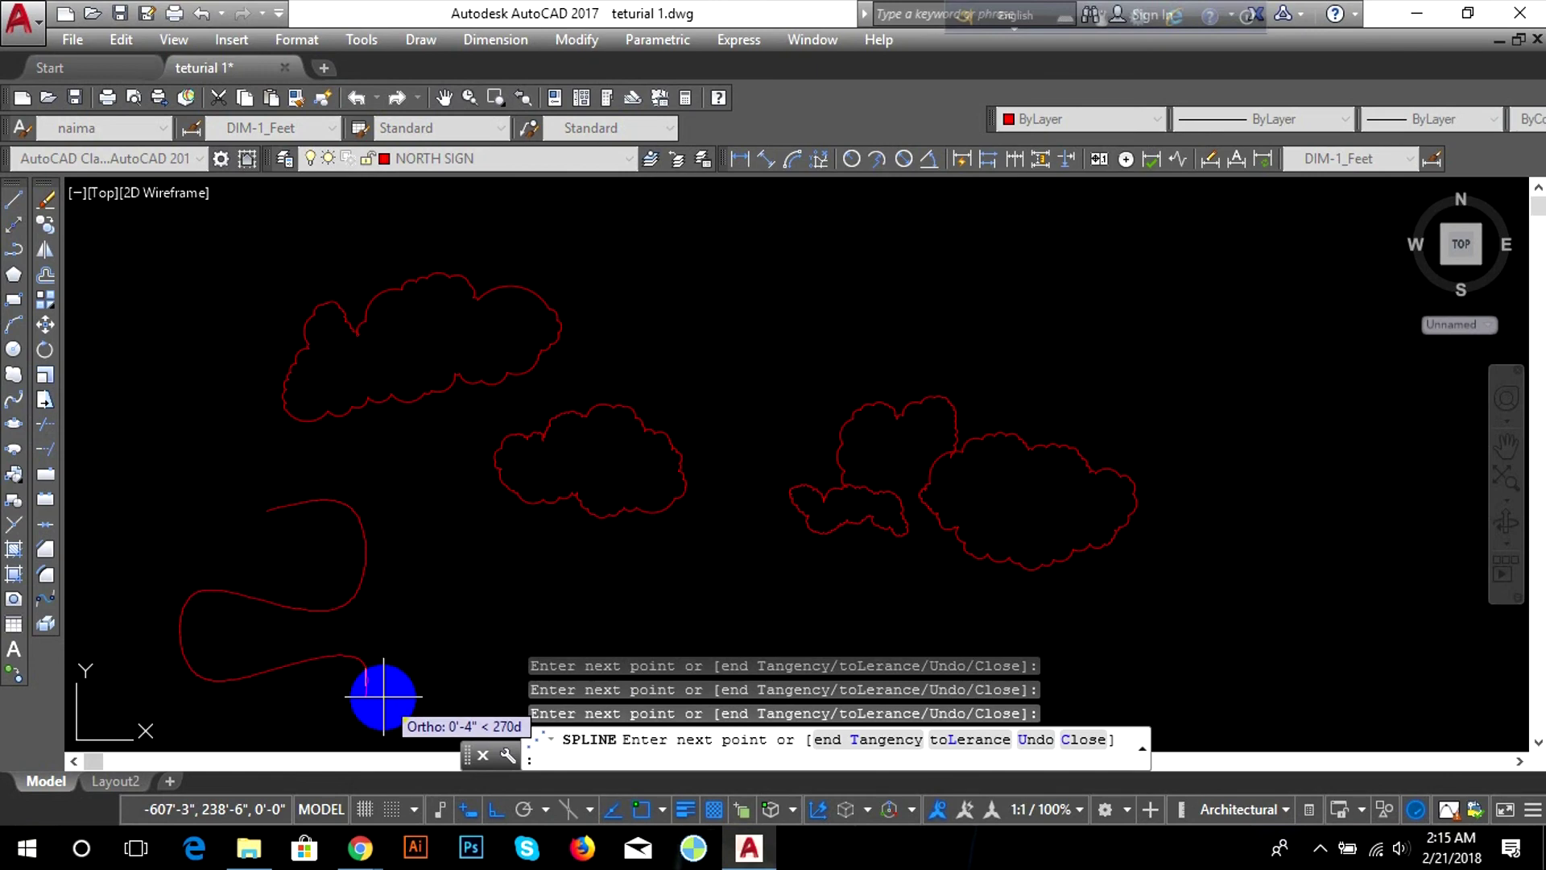
key(Return)
key(Return)
scroll(483, 630, down, 2)
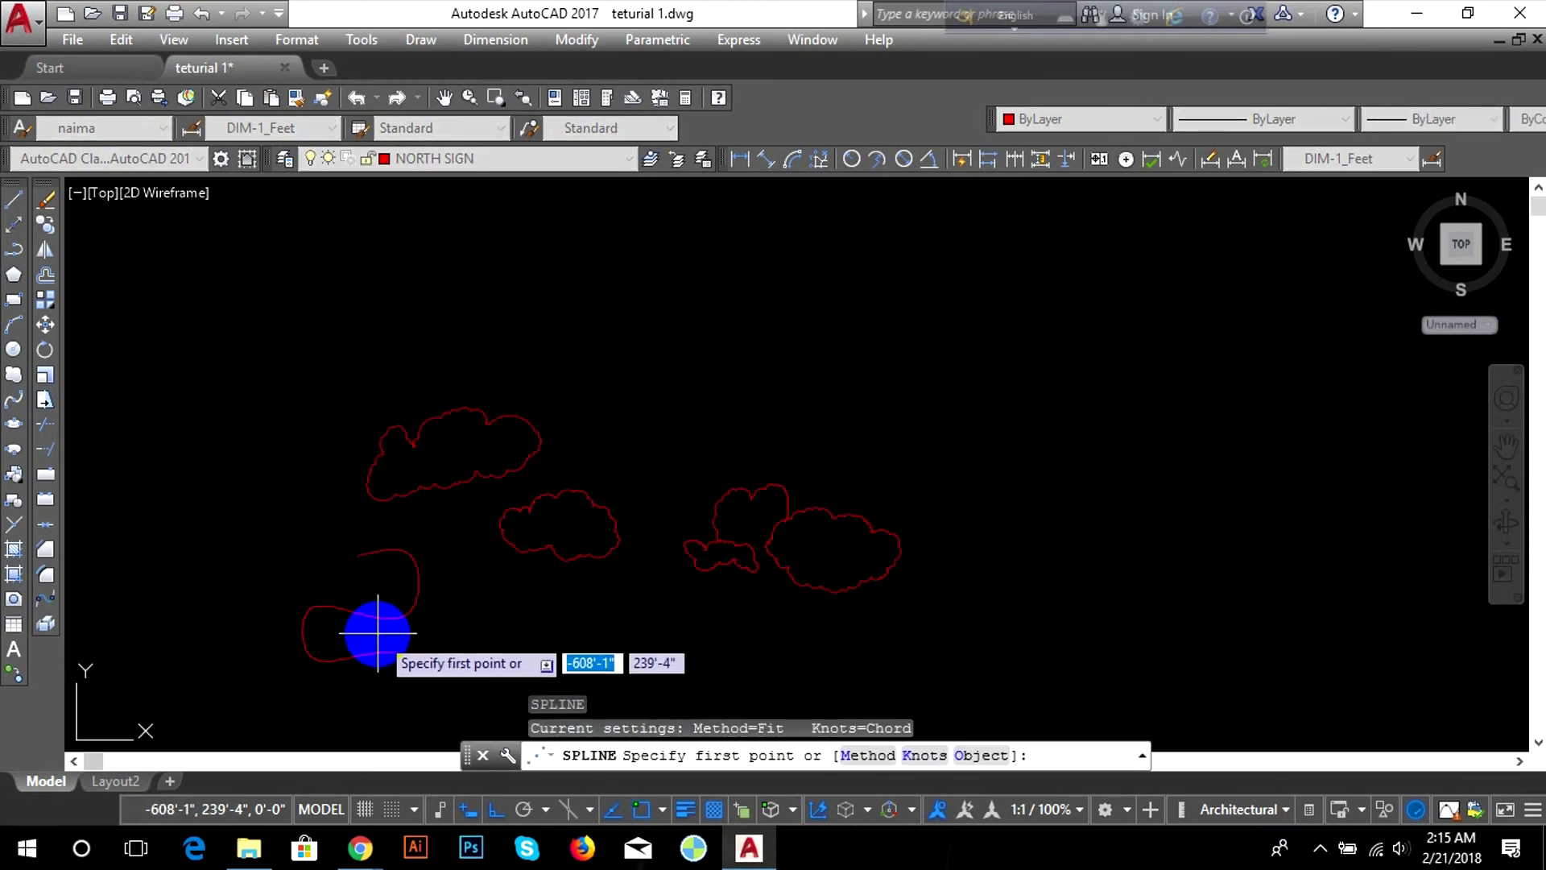
scroll(378, 633, up, 3)
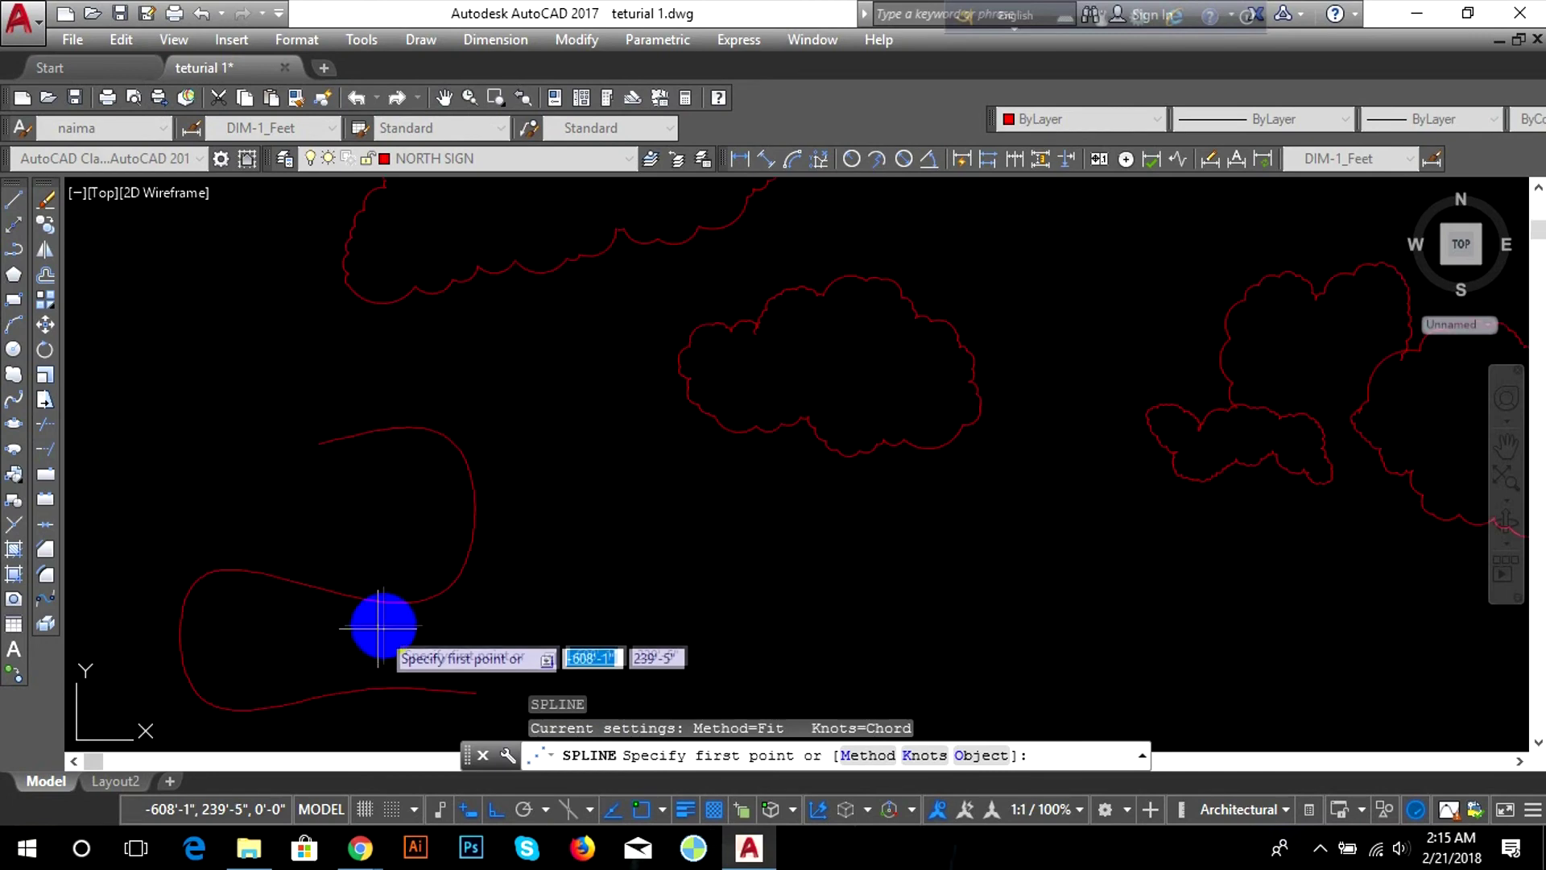
scroll(389, 623, down, 2)
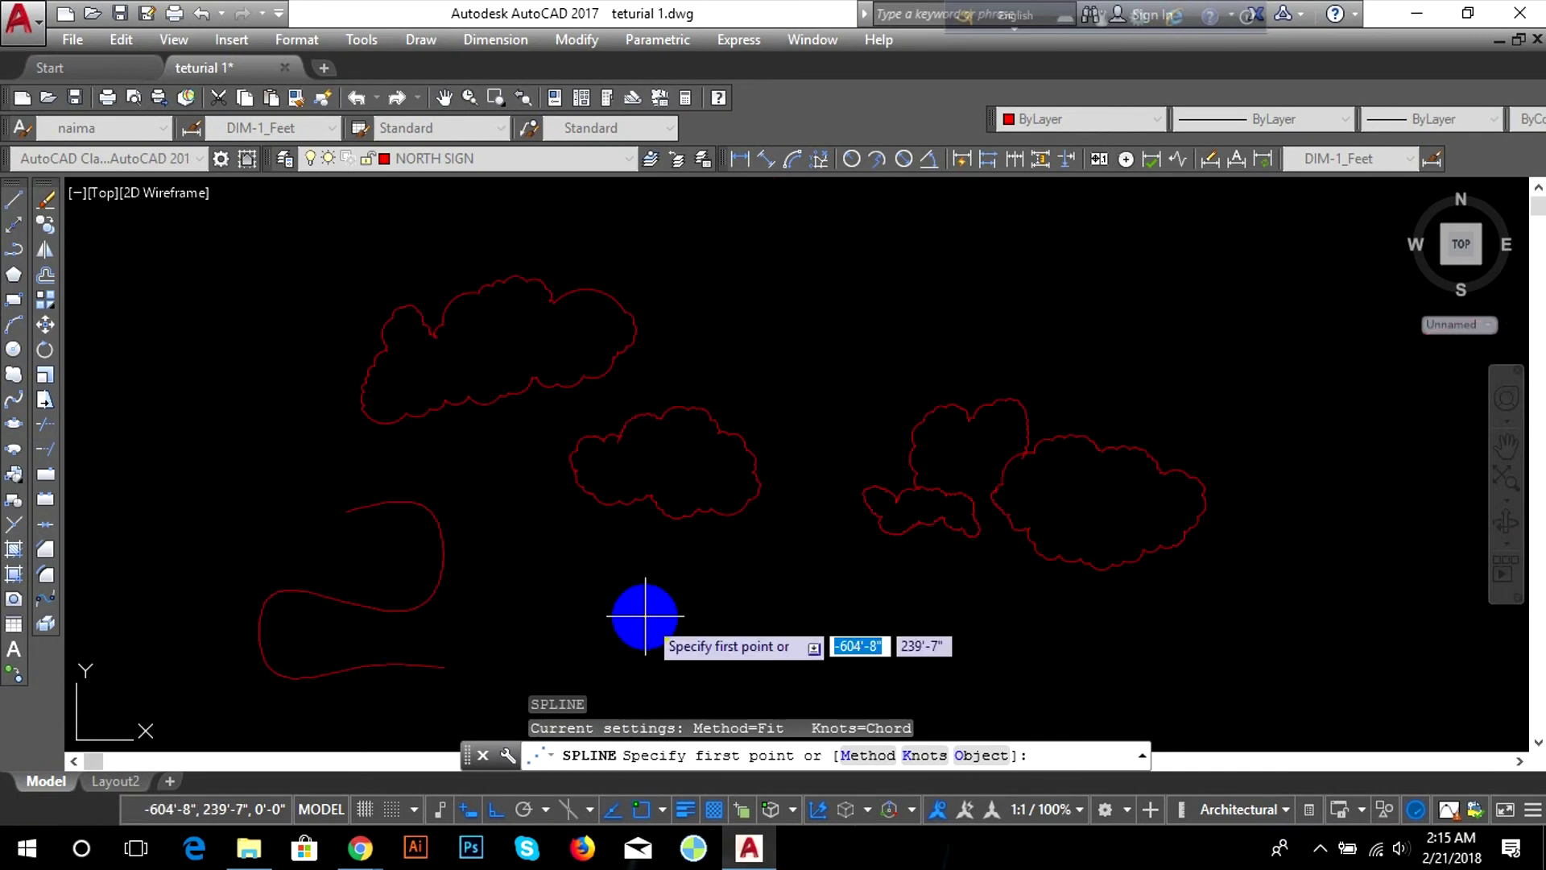